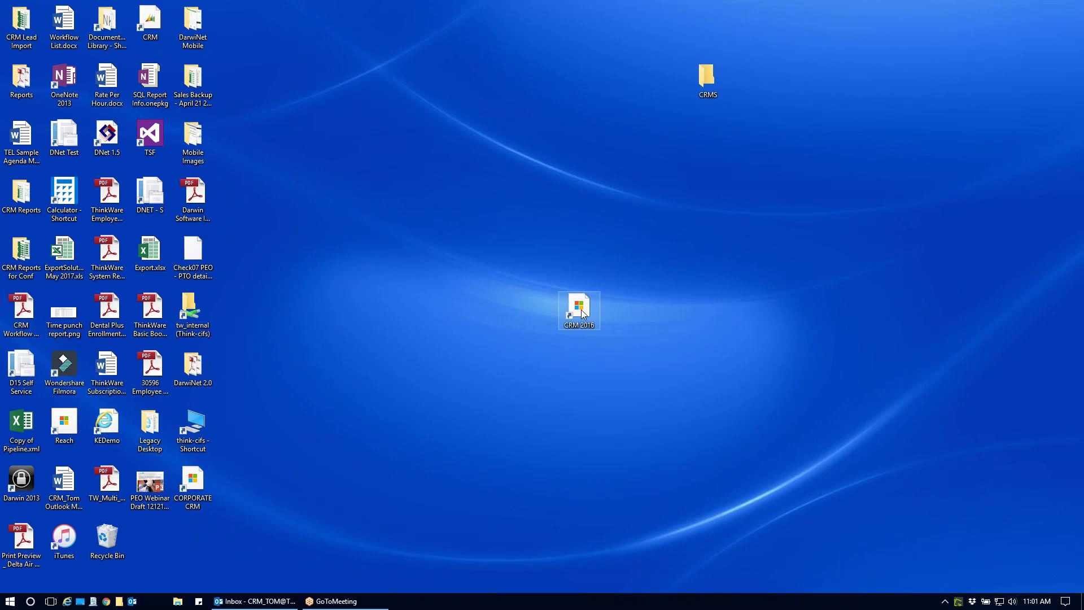
# - Open the CRM 2016 desktop shortcut and sign in with the saved organizational account
pyautogui.doubleClick(581, 311)
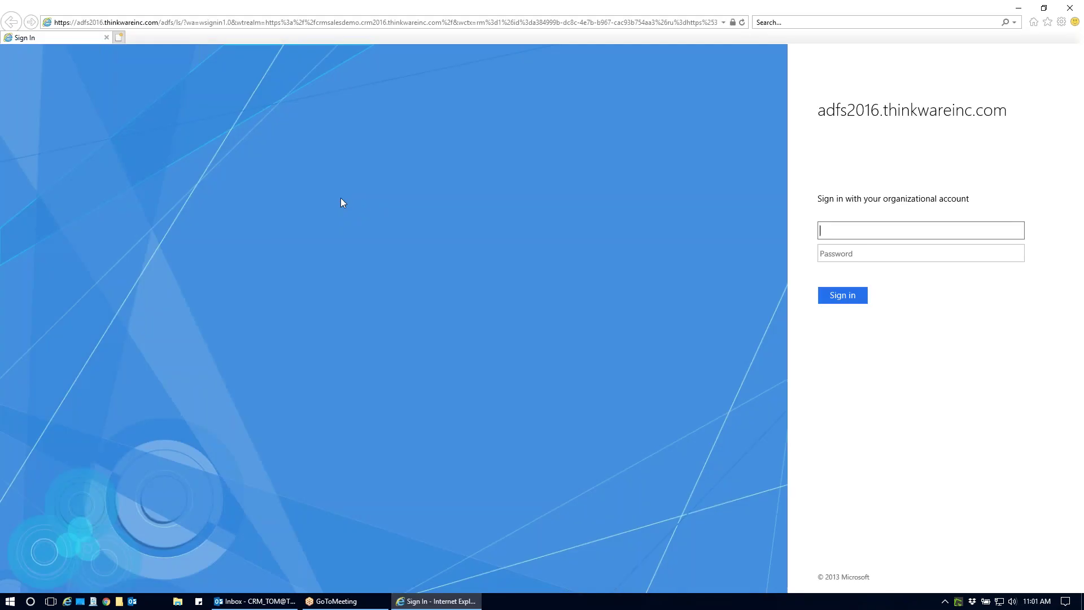
pyautogui.click(860, 231)
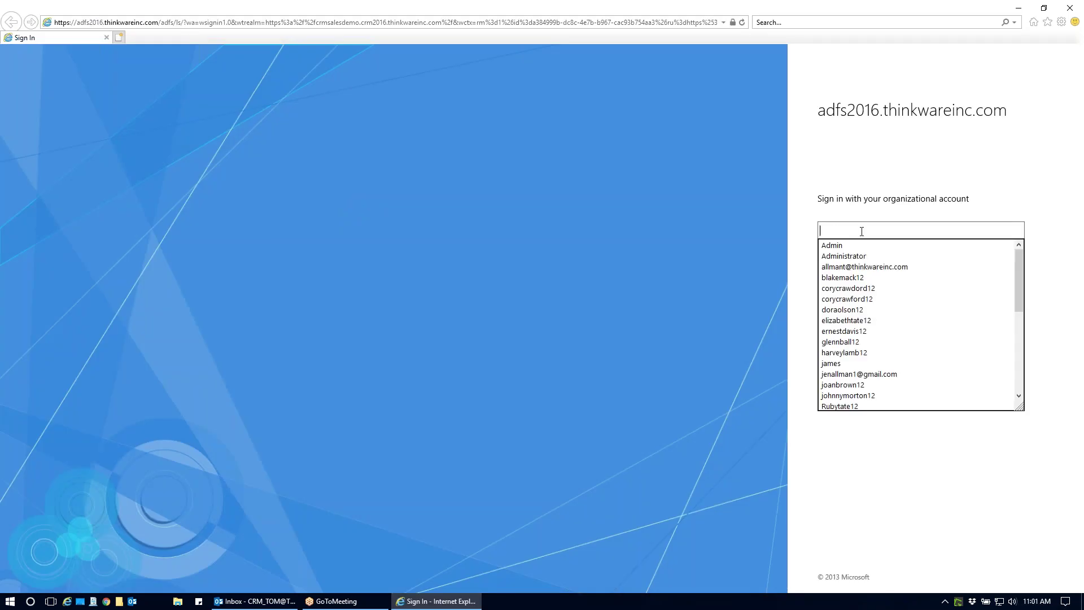
pyautogui.moveTo(1020, 281); pyautogui.dragTo(1018, 334)
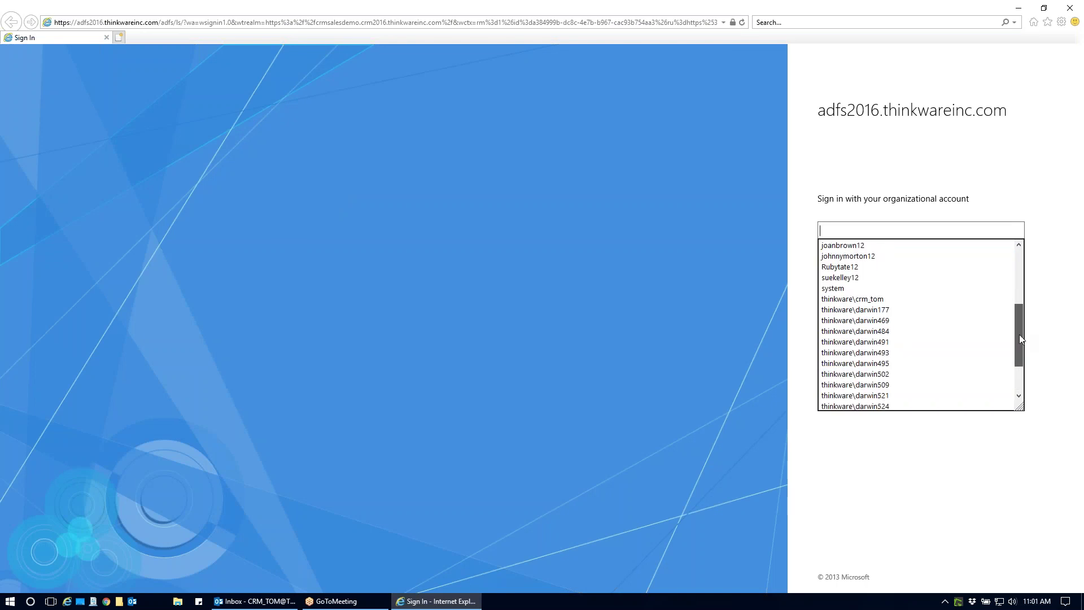
pyautogui.click(945, 306)
pyautogui.click(849, 299)
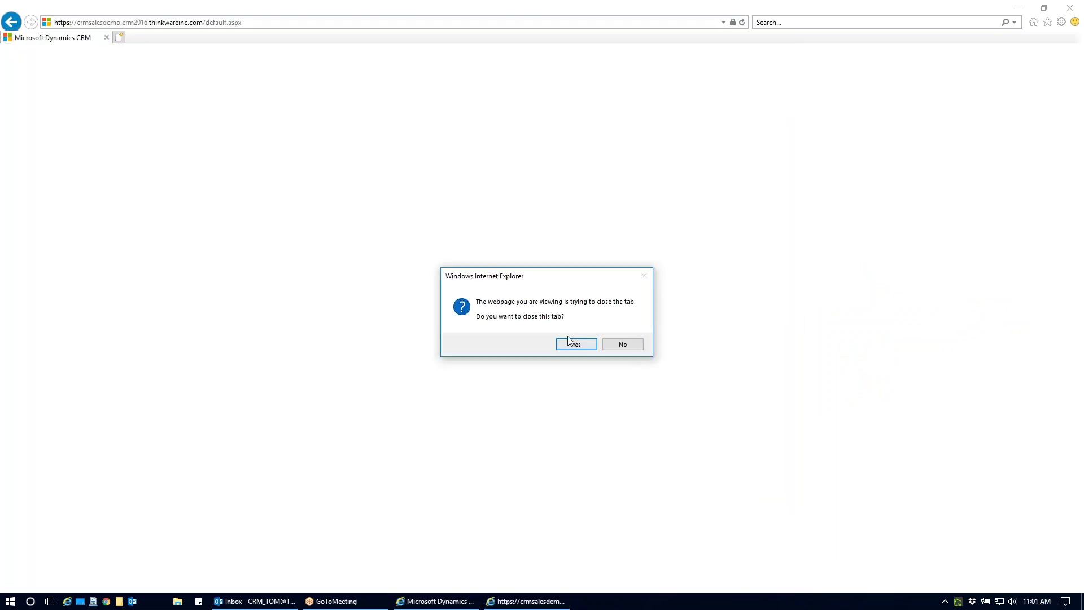
# - Close the leftover browser window and reopen the Company Metrics dashboard in a full browser window through a new desktop shortcut
pyautogui.click(574, 343)
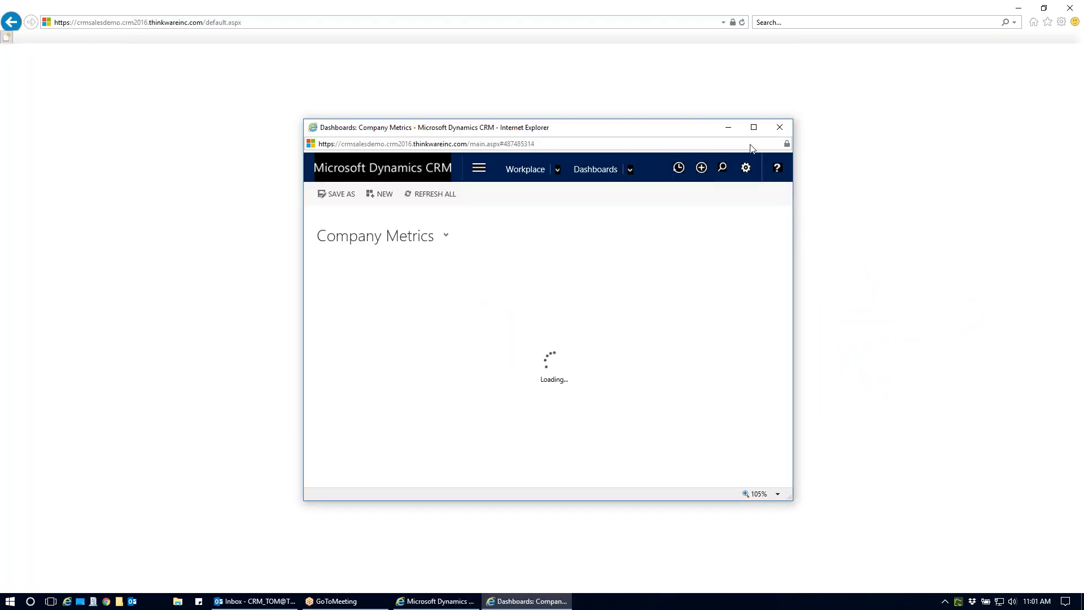
pyautogui.click(1070, 8)
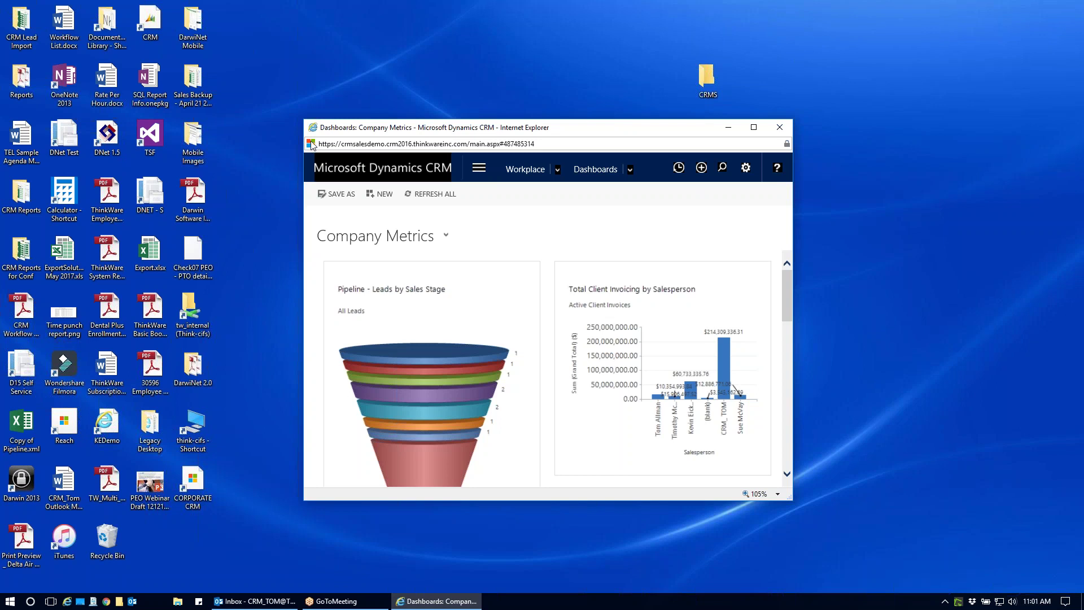
pyautogui.moveTo(311, 145); pyautogui.dragTo(364, 65)
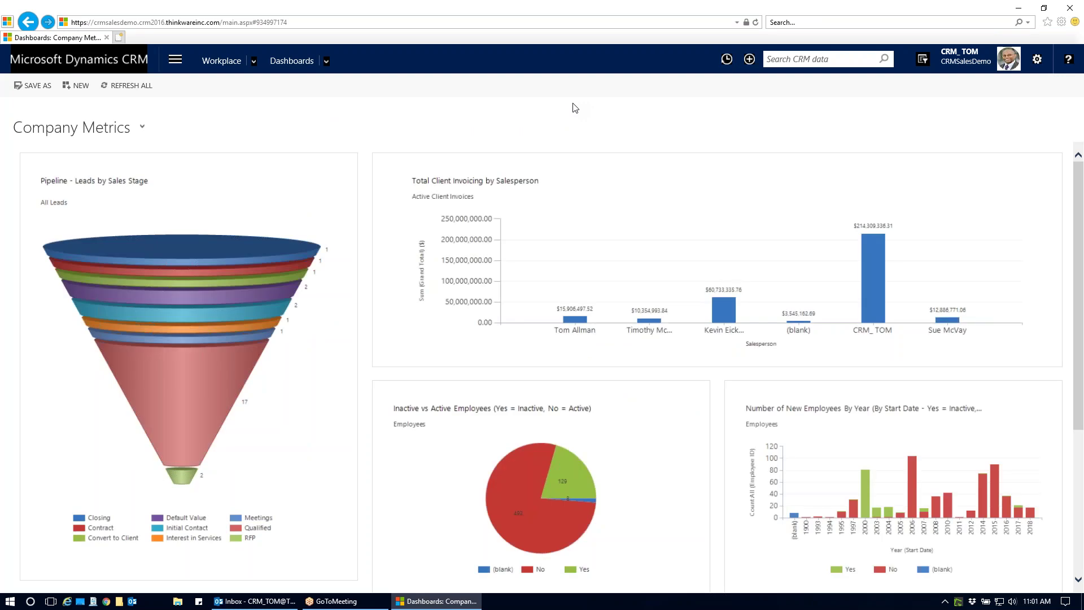
# - Delete the Dashboards Company Metrics shortcut from the desktop and return to the open dashboard
pyautogui.click(1018, 8)
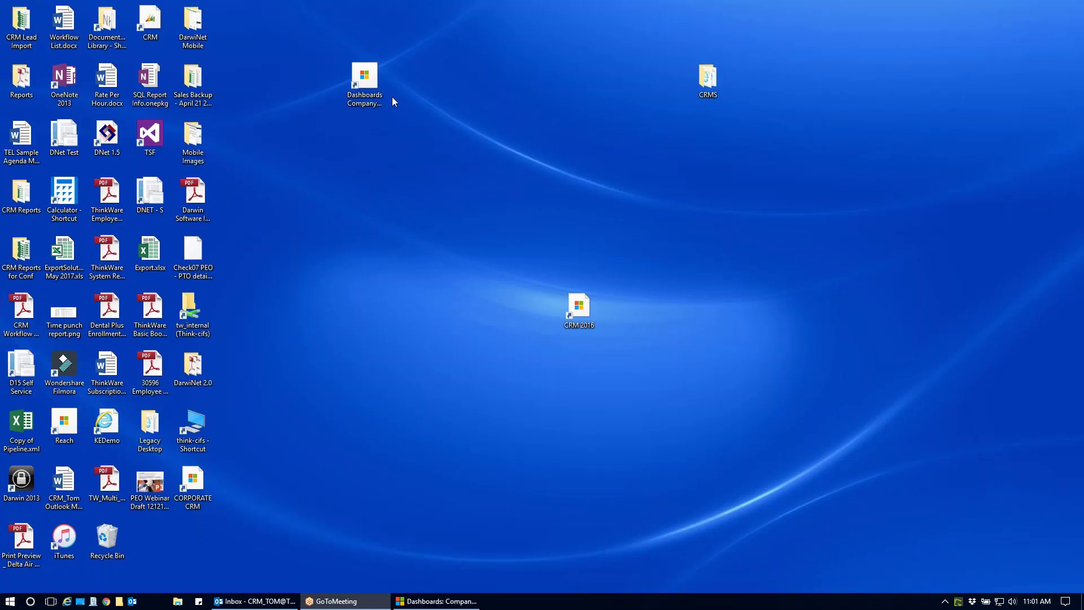
pyautogui.click(367, 79)
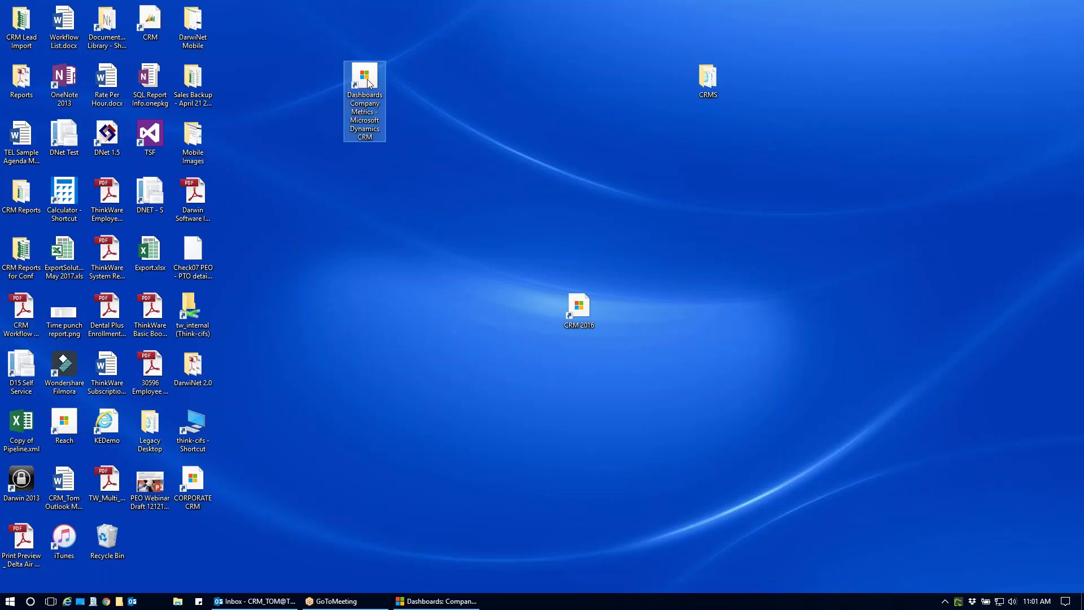
pyautogui.press('Delete')
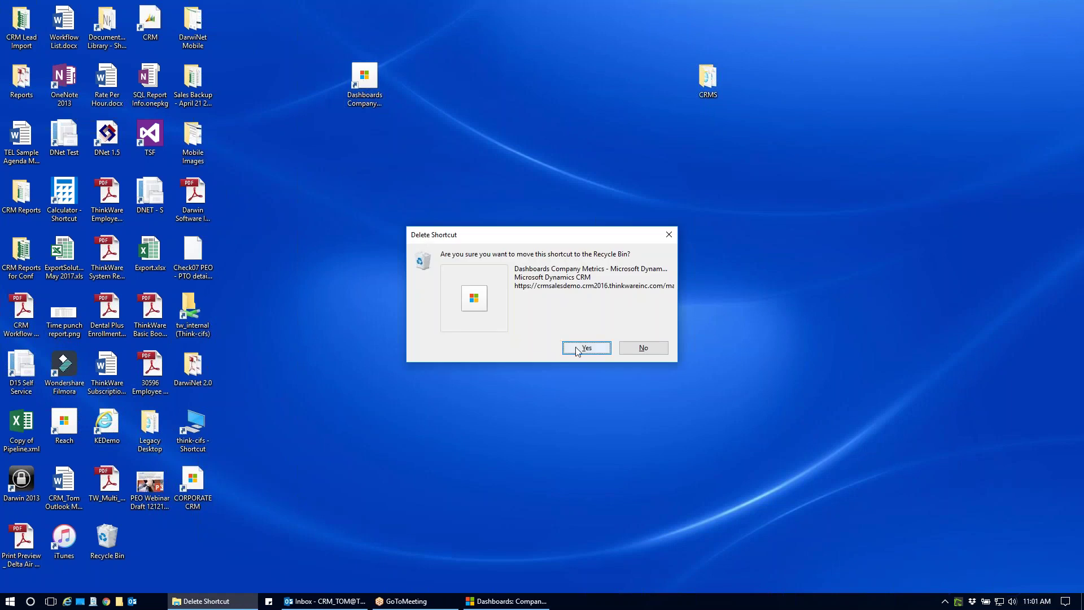
pyautogui.click(585, 347)
pyautogui.click(438, 598)
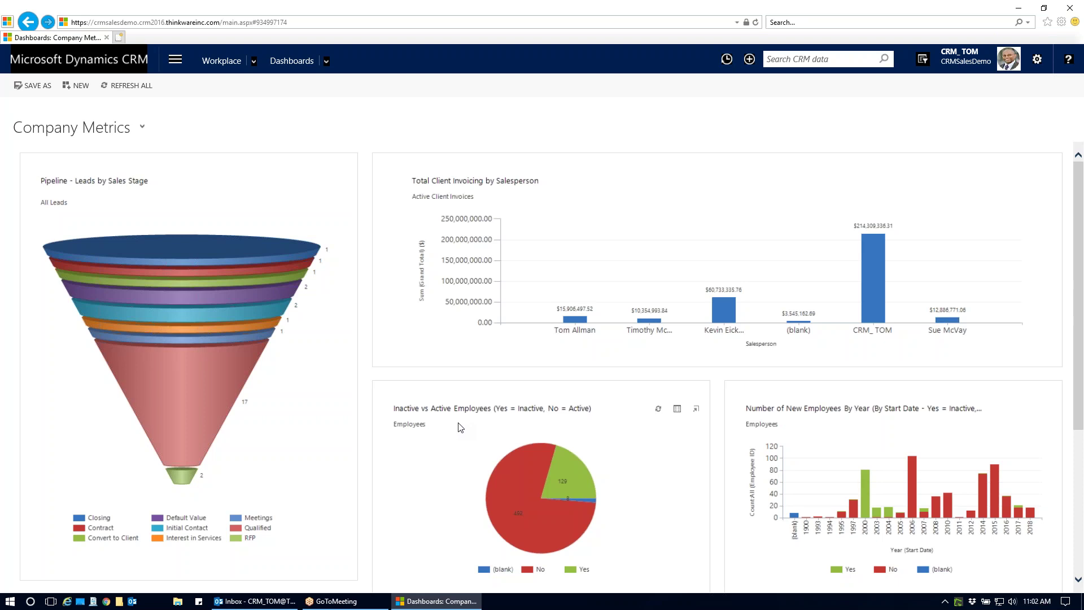
# - Search all CRM data for "harry" and open the client record Harry's Side Running Board
pyautogui.click(778, 63)
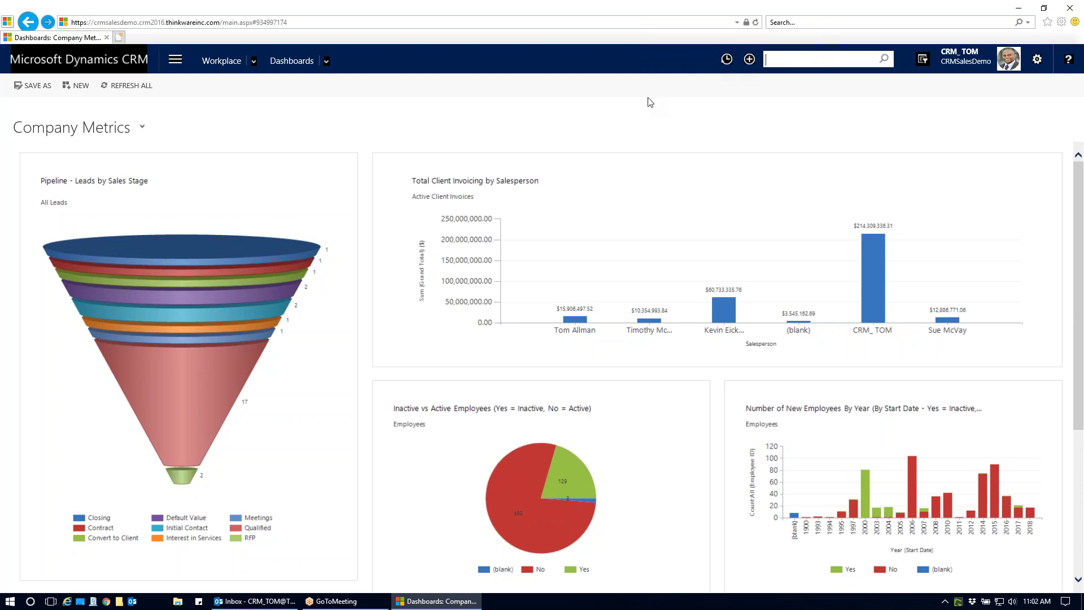
pyautogui.write('harry')
pyautogui.press('Return')
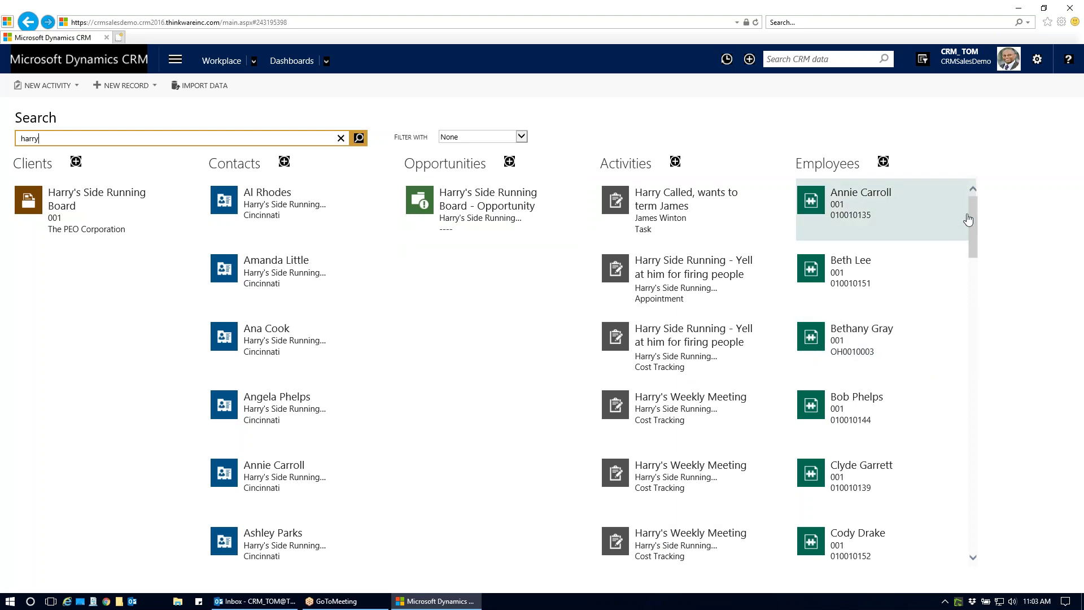
pyautogui.moveTo(976, 219)
pyautogui.mouseDown()
pyautogui.moveTo(975, 309)
pyautogui.moveTo(975, 220)
pyautogui.mouseUp()
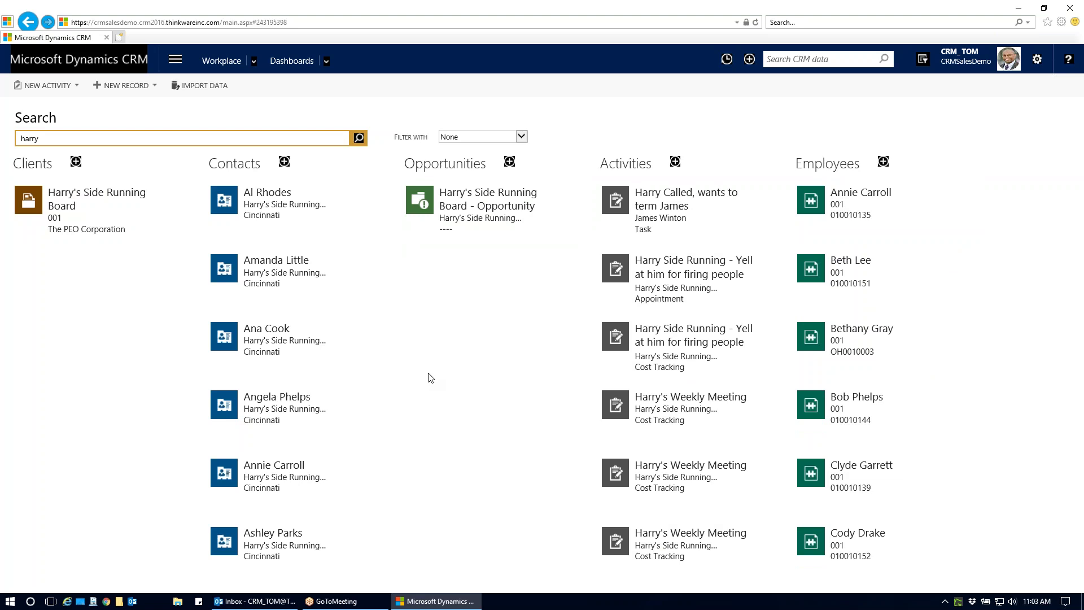
pyautogui.click(61, 209)
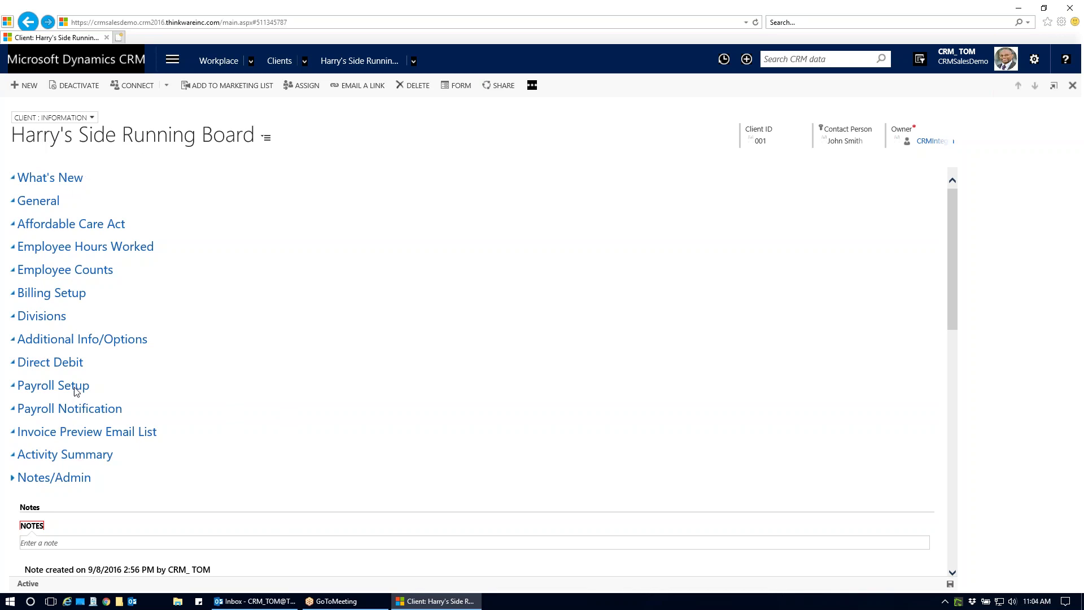
# - Jump to the Divisions section of the client record and look over the active client divisions
pyautogui.moveTo(952, 229); pyautogui.dragTo(962, 189)
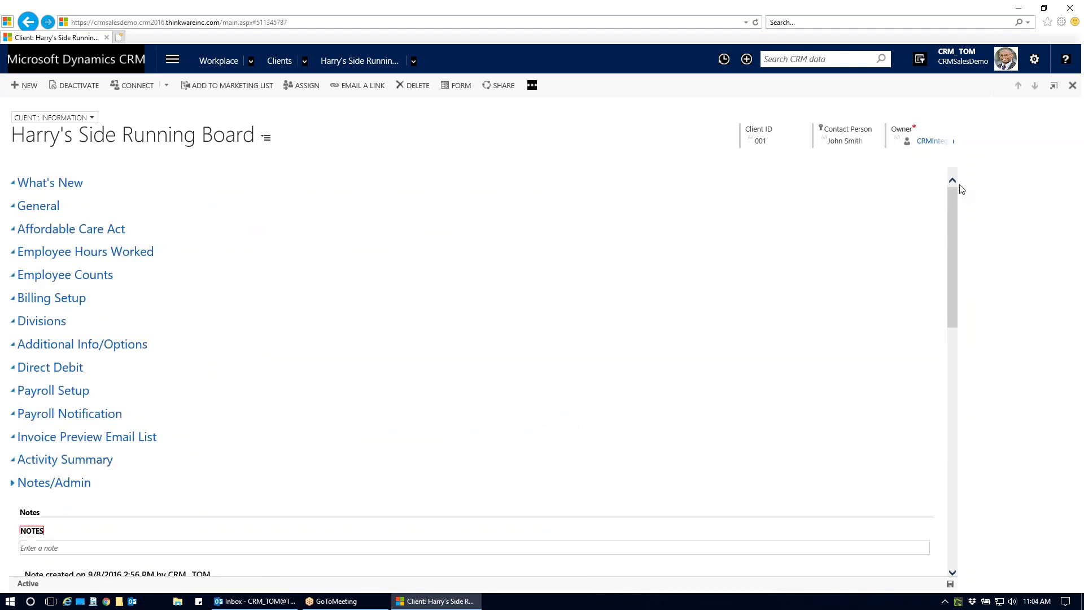
pyautogui.click(267, 139)
pyautogui.press('Escape')
pyautogui.click(270, 140)
pyautogui.press('Escape')
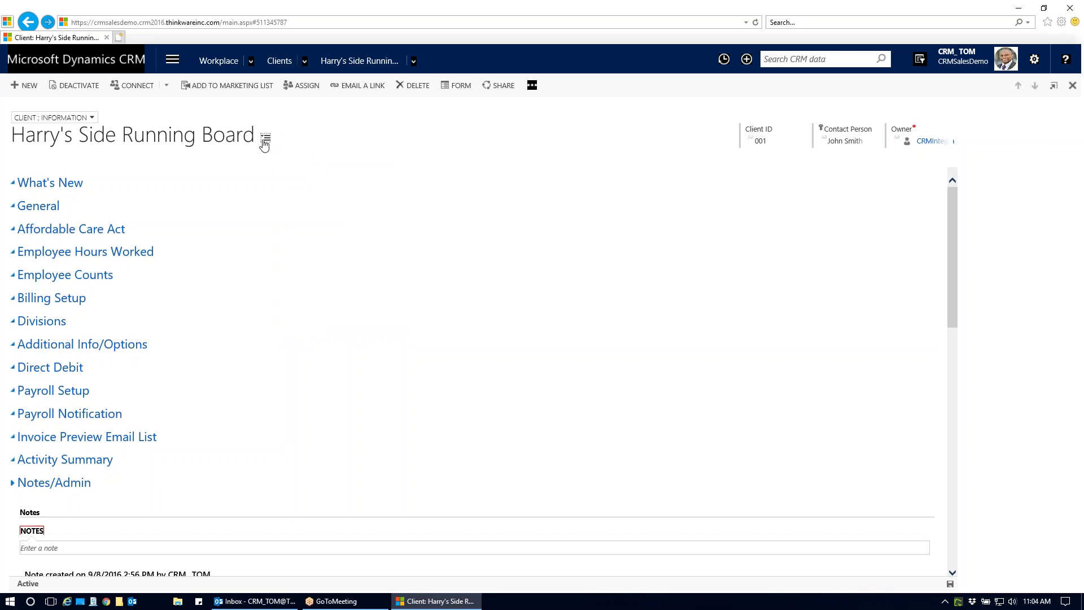
pyautogui.click(265, 141)
pyautogui.press('Down')
pyautogui.press('Down')
pyautogui.press('Down')
pyautogui.press('Down')
pyautogui.press('Down')
pyautogui.press('Down')
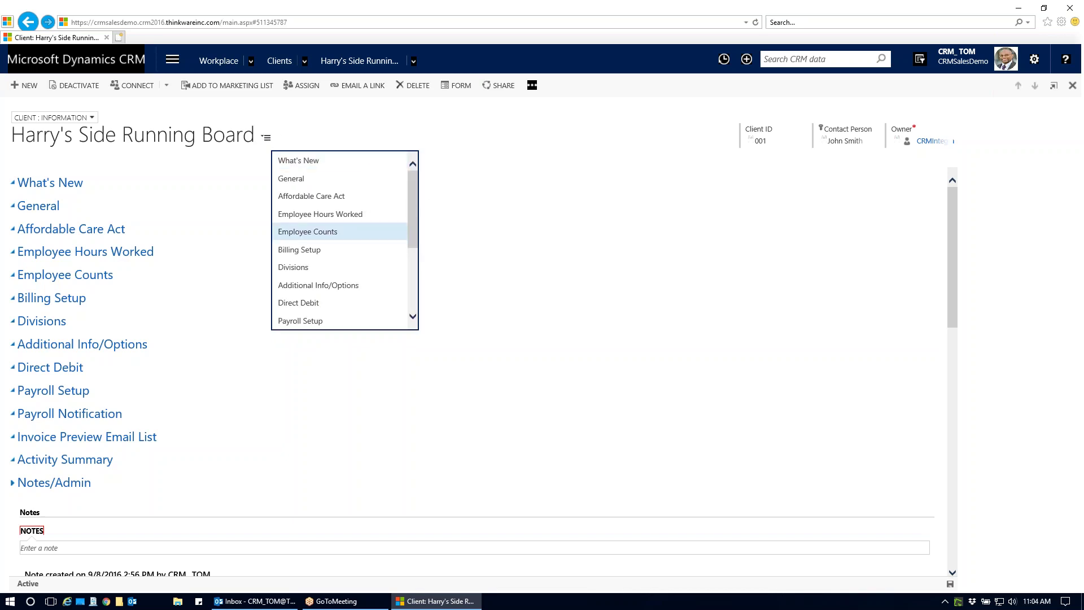
pyautogui.click(299, 269)
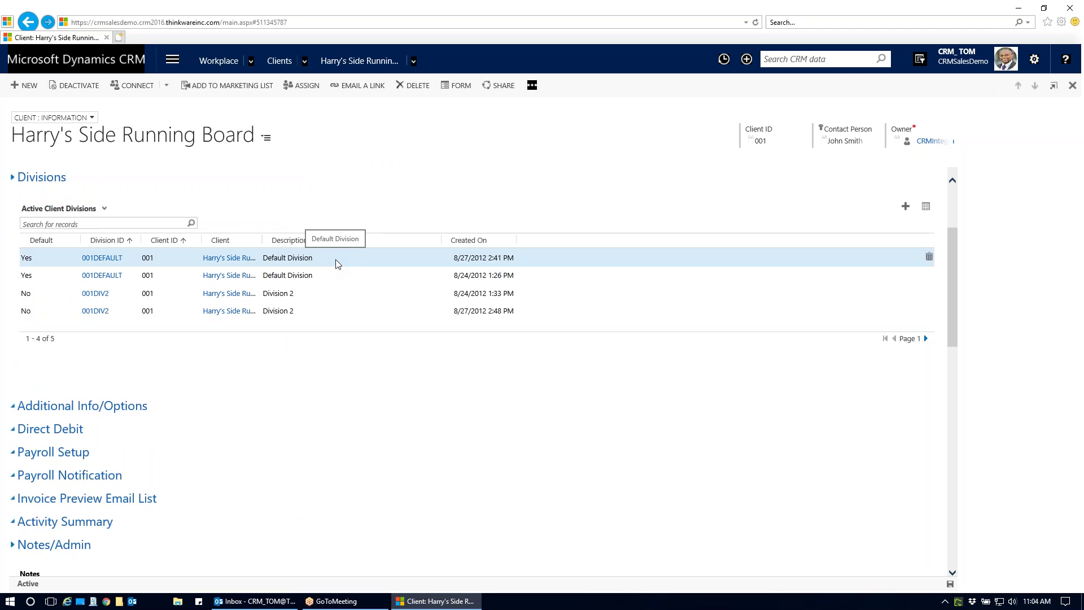
pyautogui.scroll(3, 956, 309)
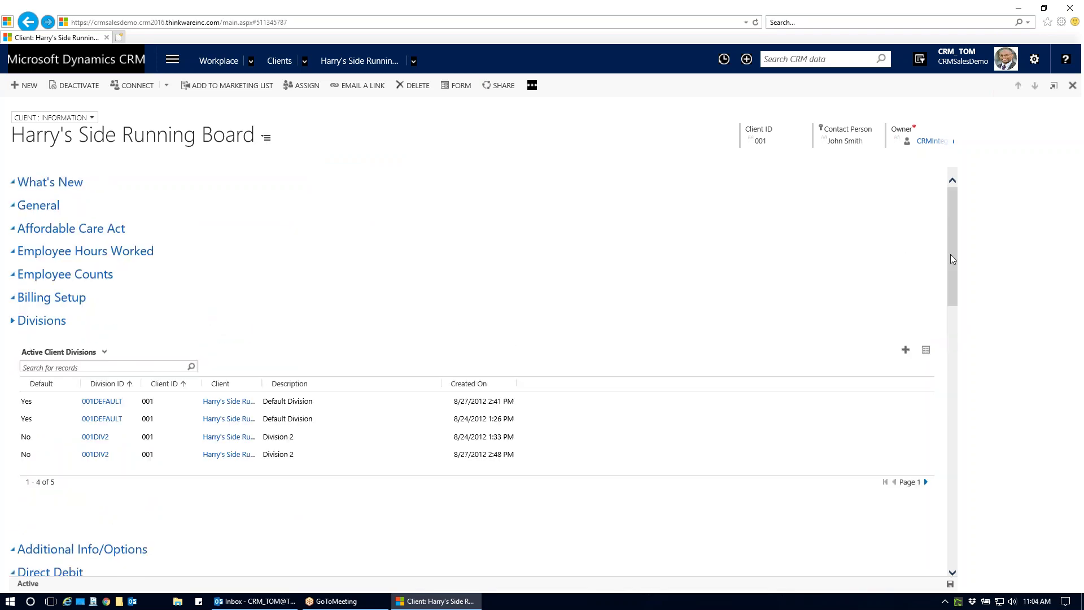
# - Expand the General section of the client record and examine the client information and address details
pyautogui.click(21, 209)
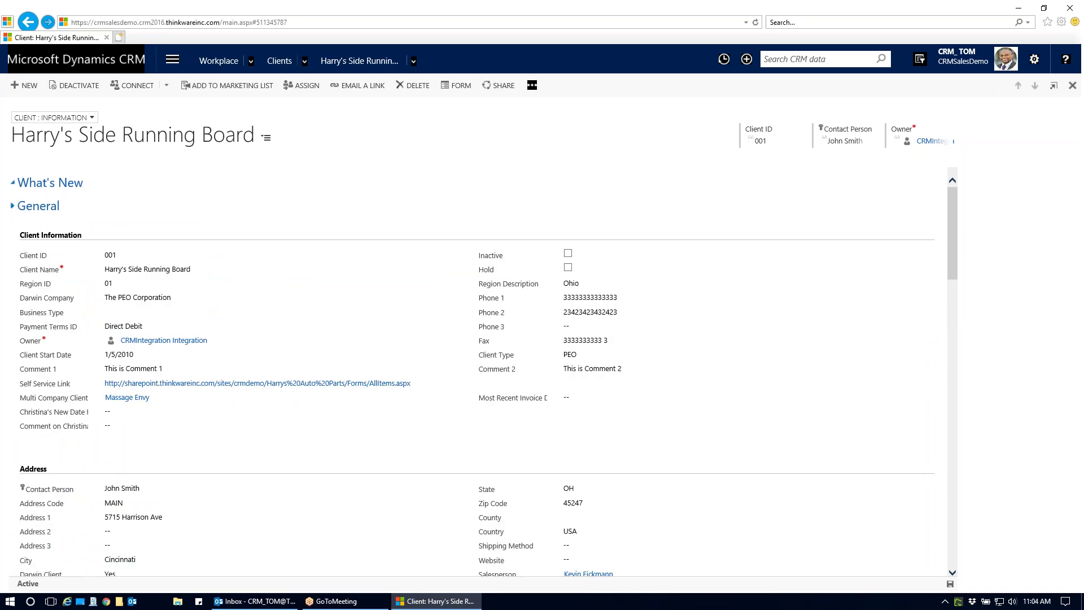
pyautogui.scroll(-3, 365, 273)
pyautogui.scroll(2, 365, 273)
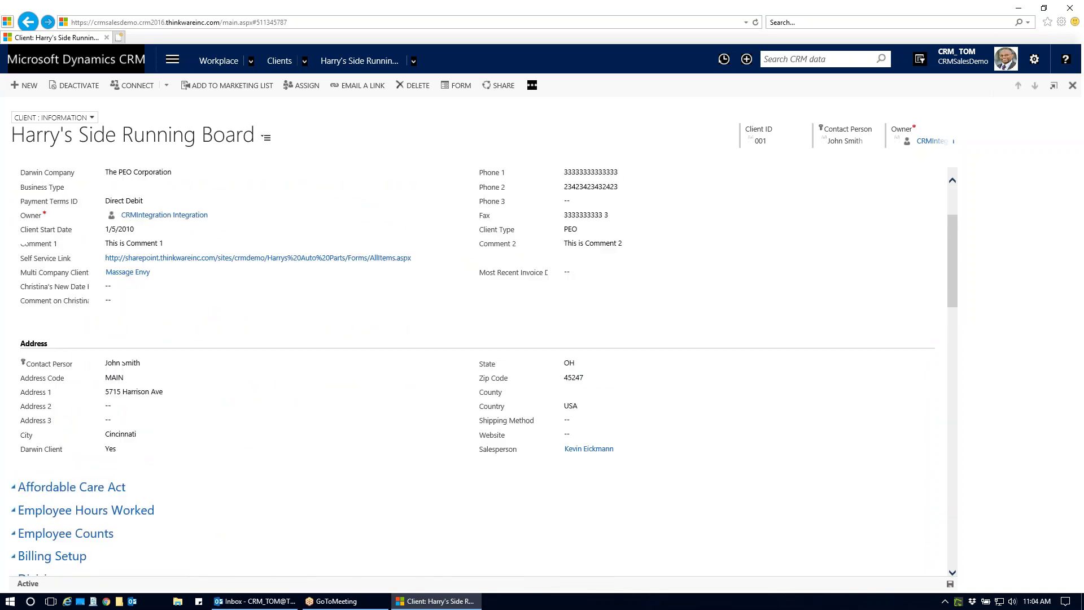
pyautogui.scroll(2, 368, 287)
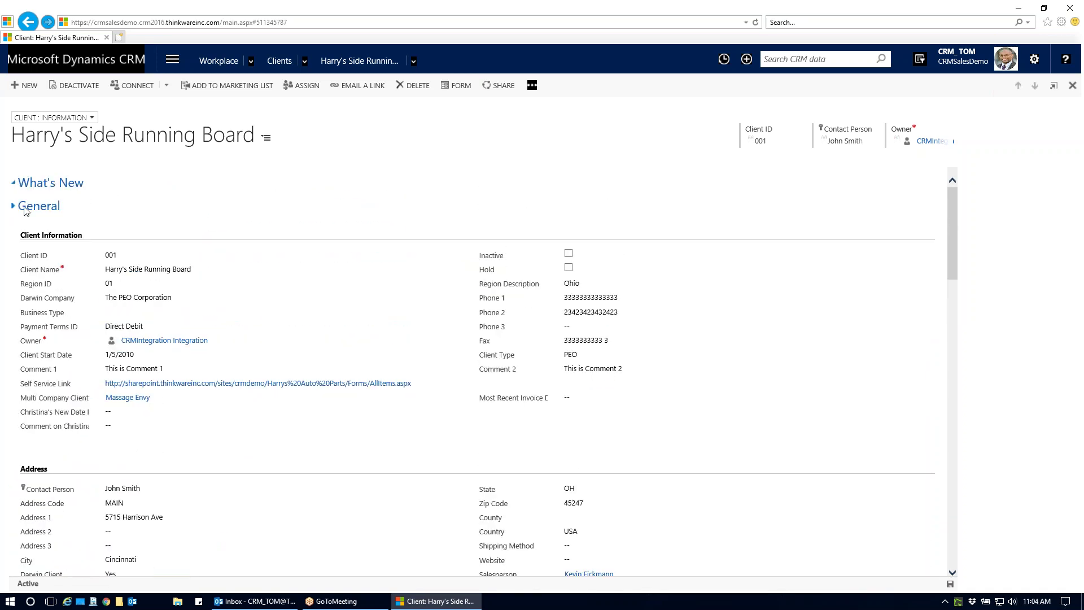
pyautogui.click(16, 208)
pyautogui.click(16, 209)
pyautogui.scroll(-3, 315, 195)
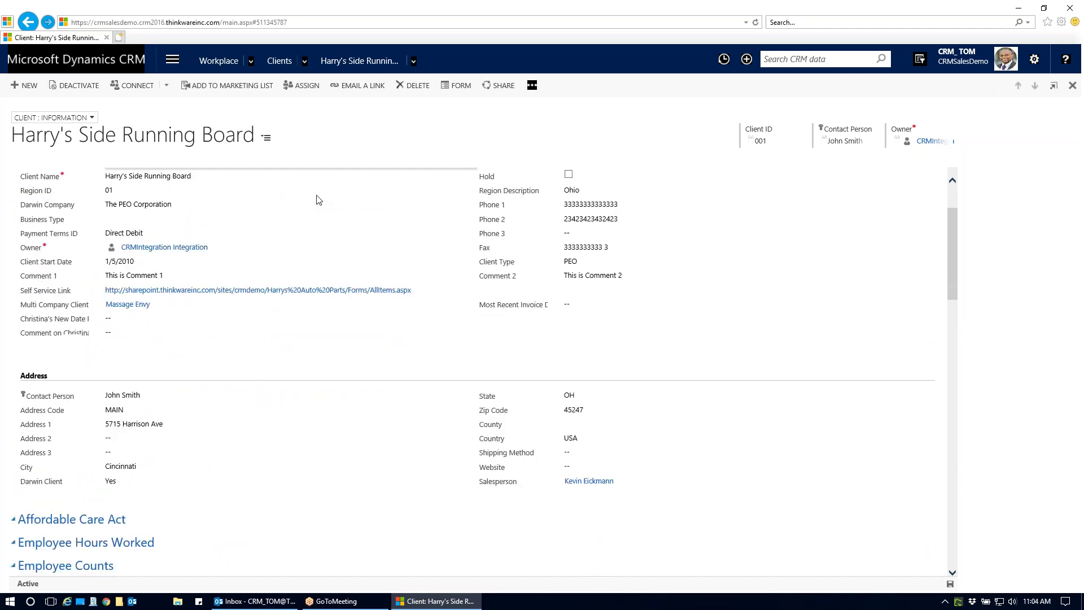
pyautogui.scroll(2, 395, 244)
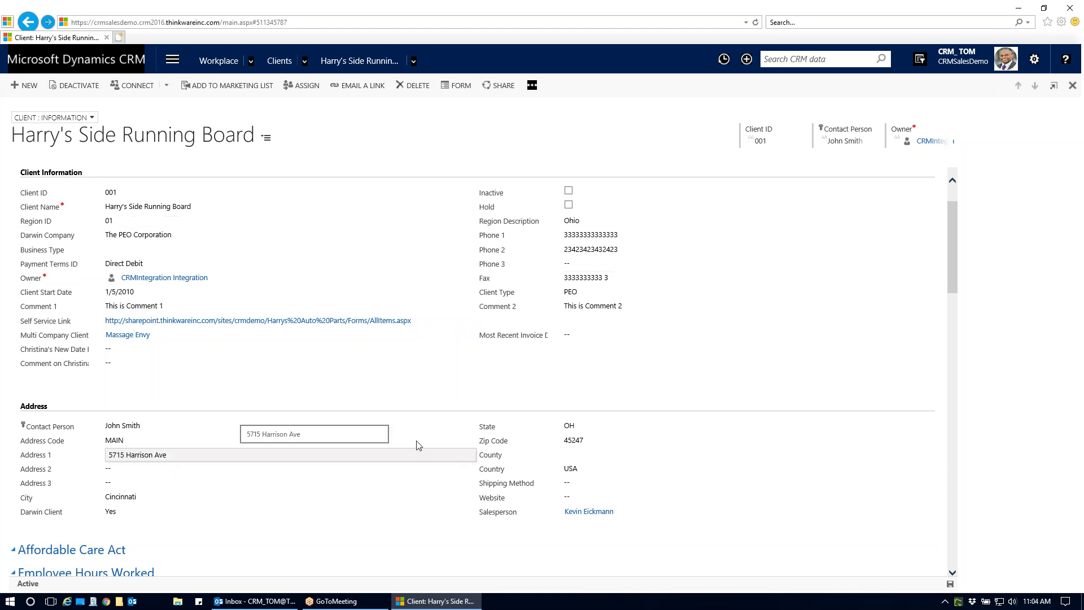
pyautogui.scroll(2, 954, 256)
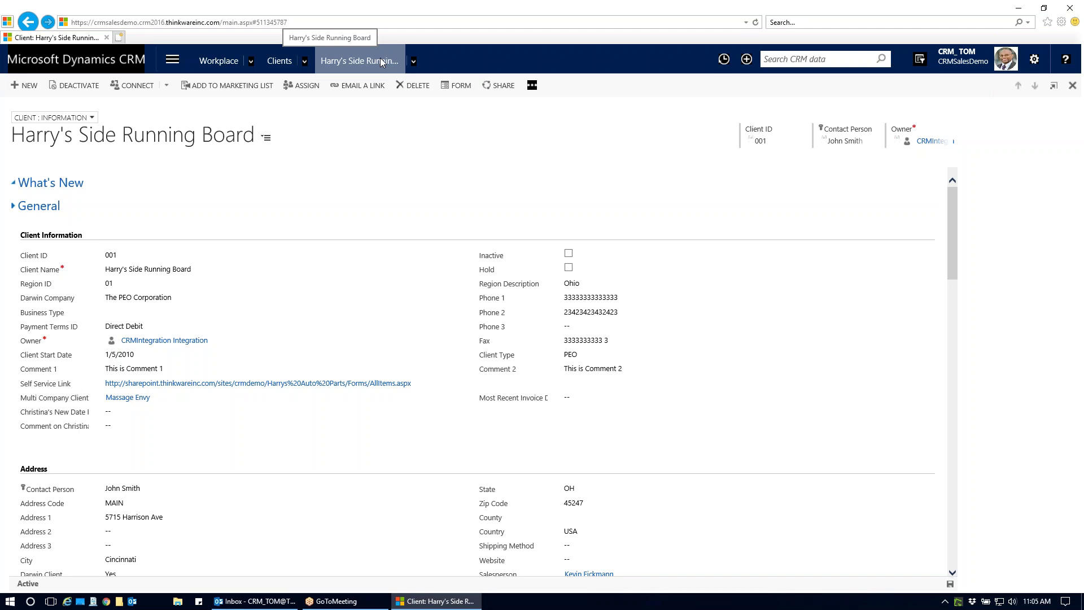
# - View the client's related Closed Activities and its associated Employees
pyautogui.click(414, 62)
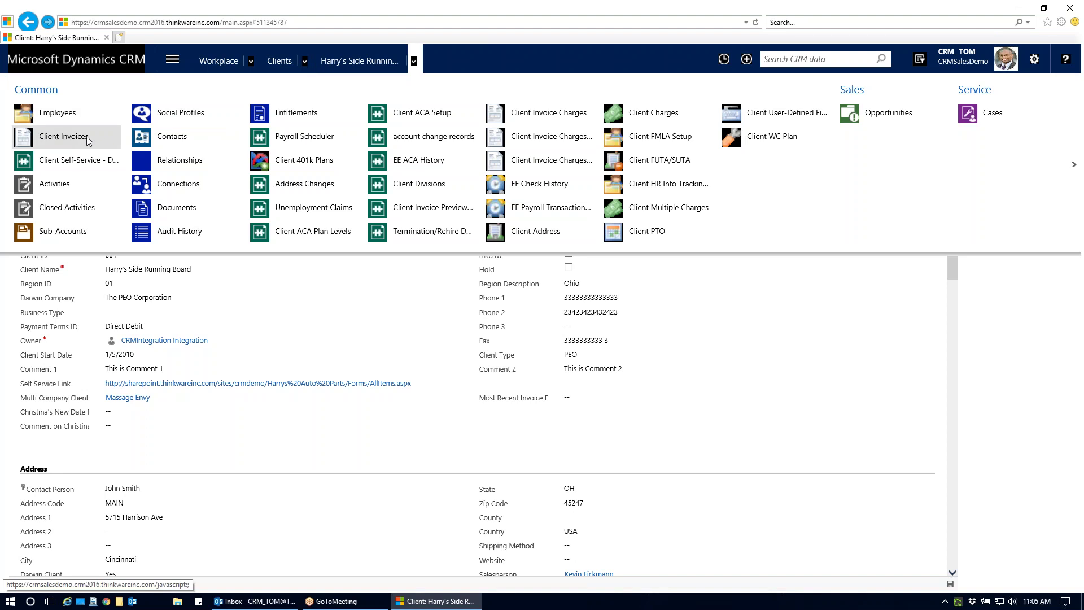
pyautogui.click(50, 212)
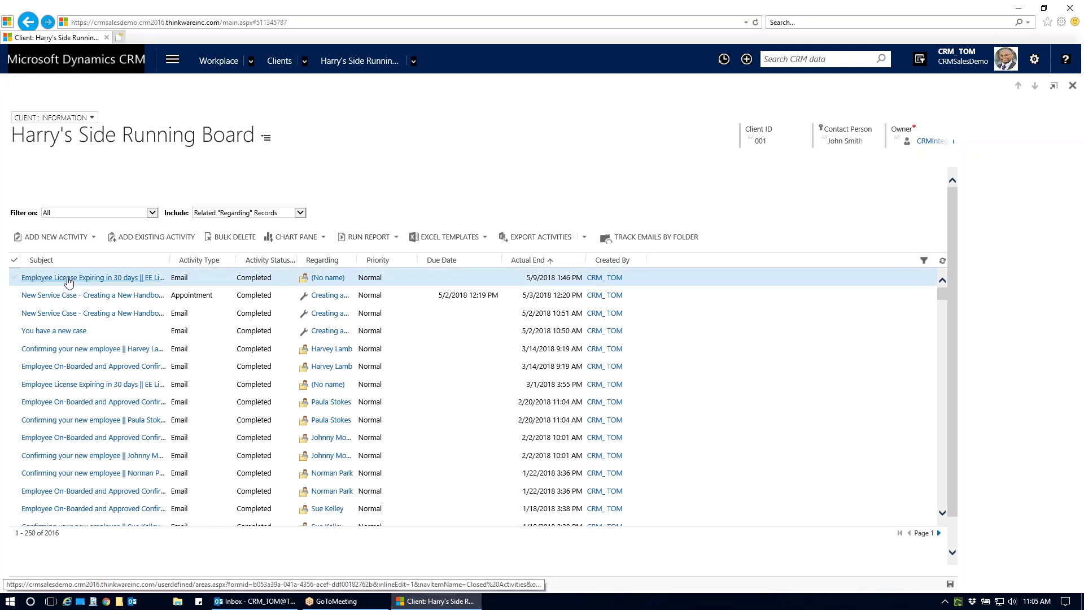
pyautogui.click(415, 66)
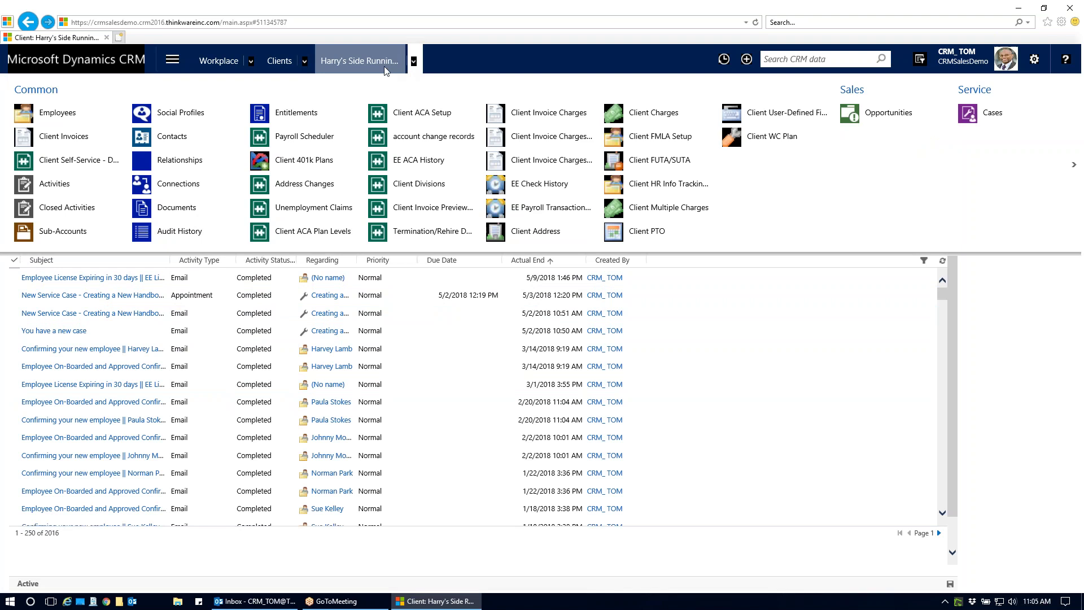
pyautogui.click(72, 115)
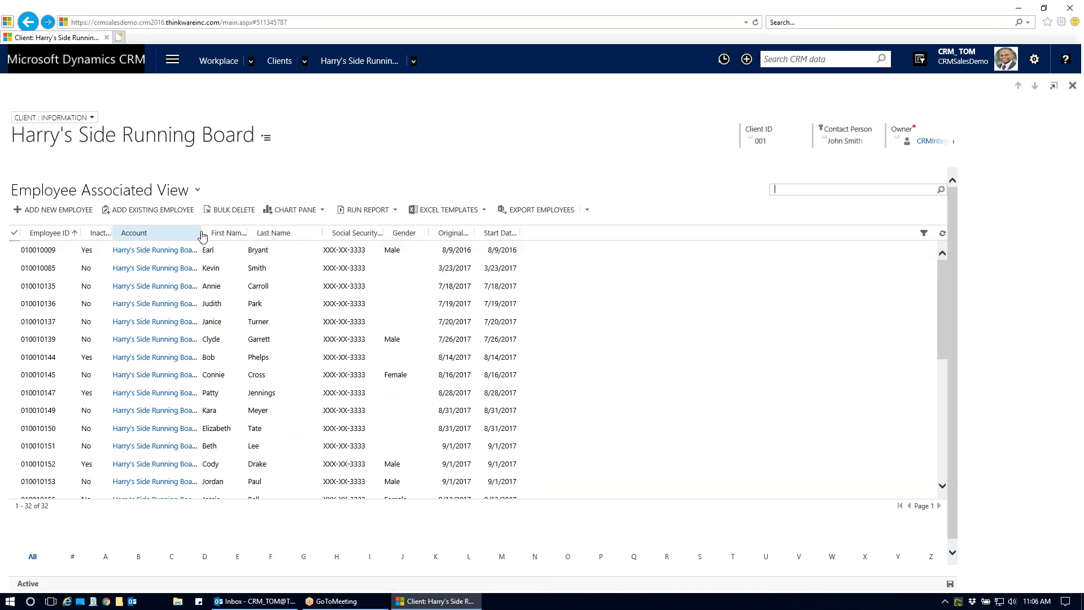
# - Widen the Account column in the employee list and open the second listed employee's record to review its details
pyautogui.moveTo(202, 235); pyautogui.dragTo(257, 234)
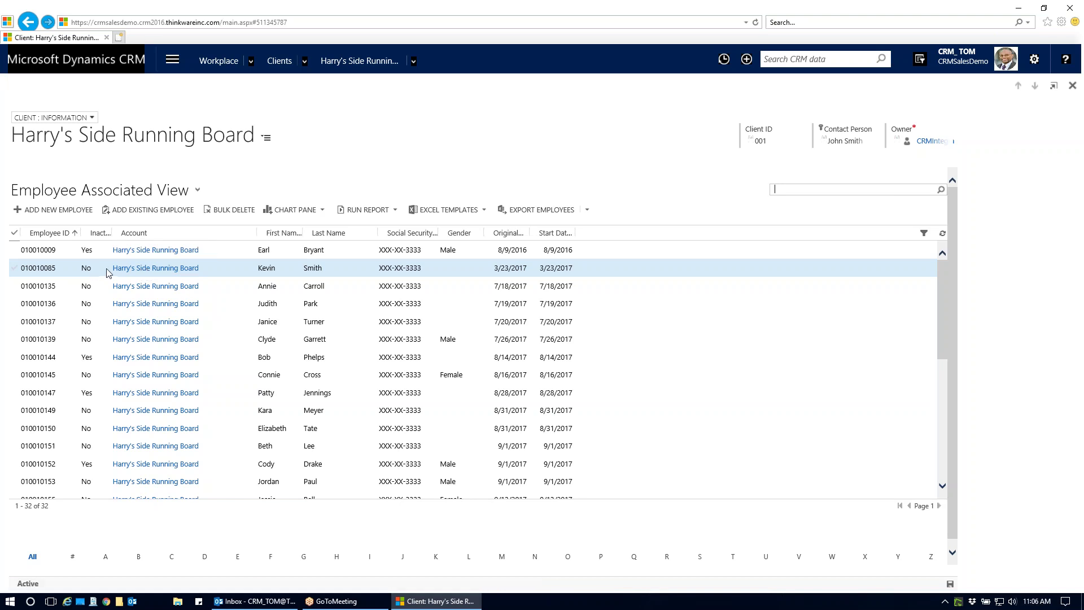
pyautogui.click(235, 268)
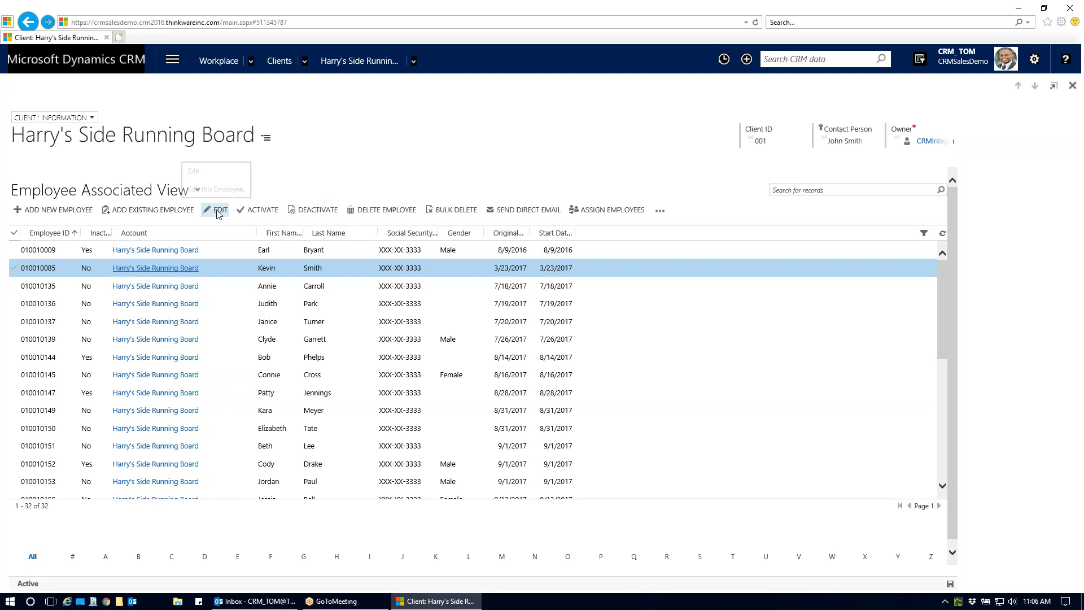
pyautogui.doubleClick(224, 269)
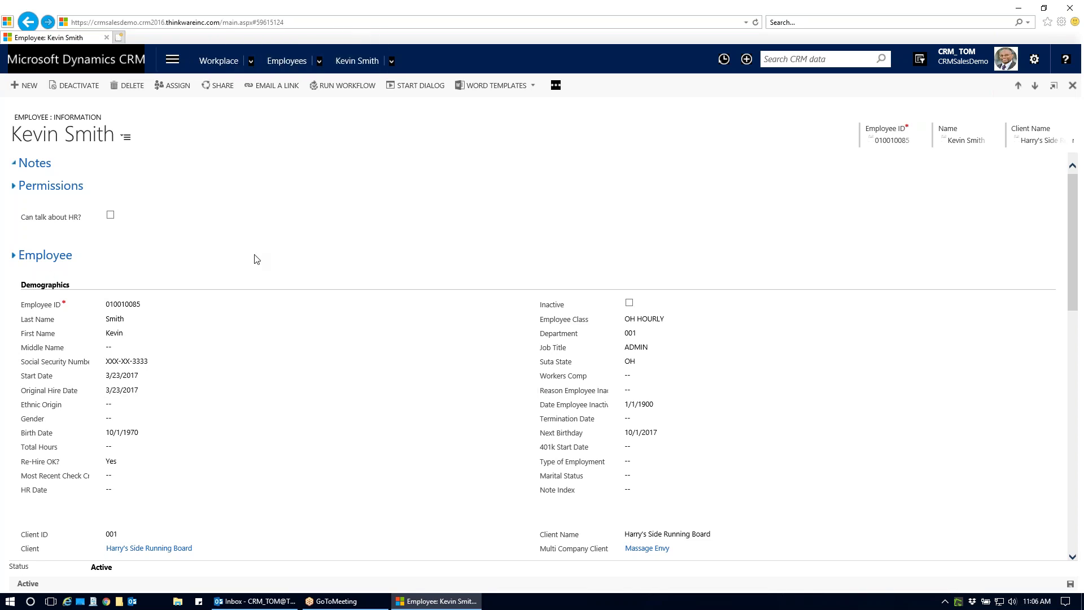
pyautogui.scroll(-5, 245, 264)
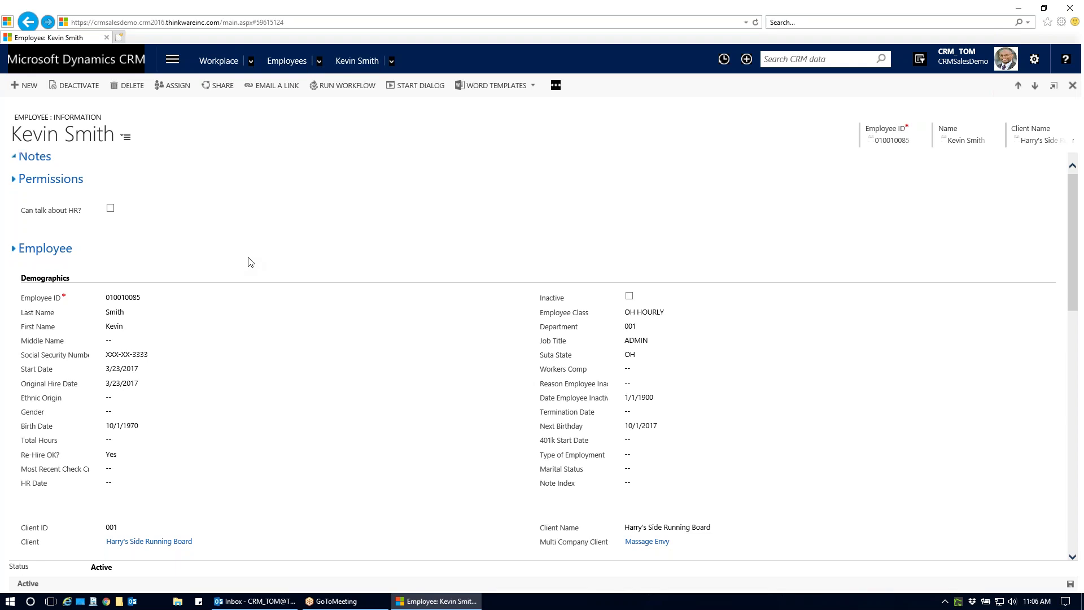
pyautogui.scroll(-8, 249, 269)
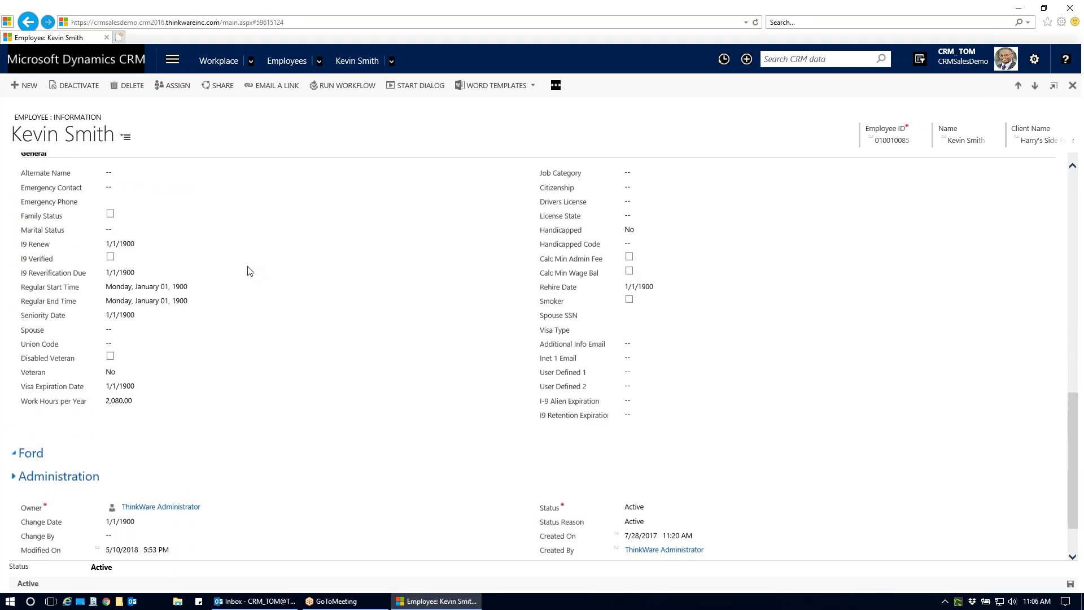
# - Collapse the Permissions section of the employee record and look over the list of sections it contains
pyautogui.scroll(4, 254, 270)
pyautogui.scroll(10, 257, 276)
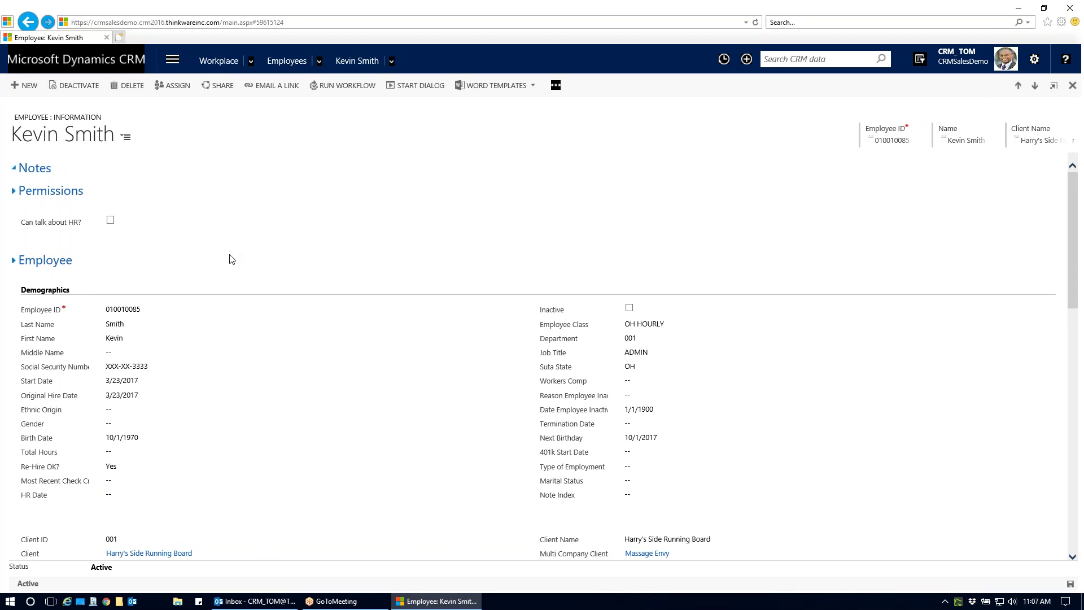
pyautogui.click(15, 191)
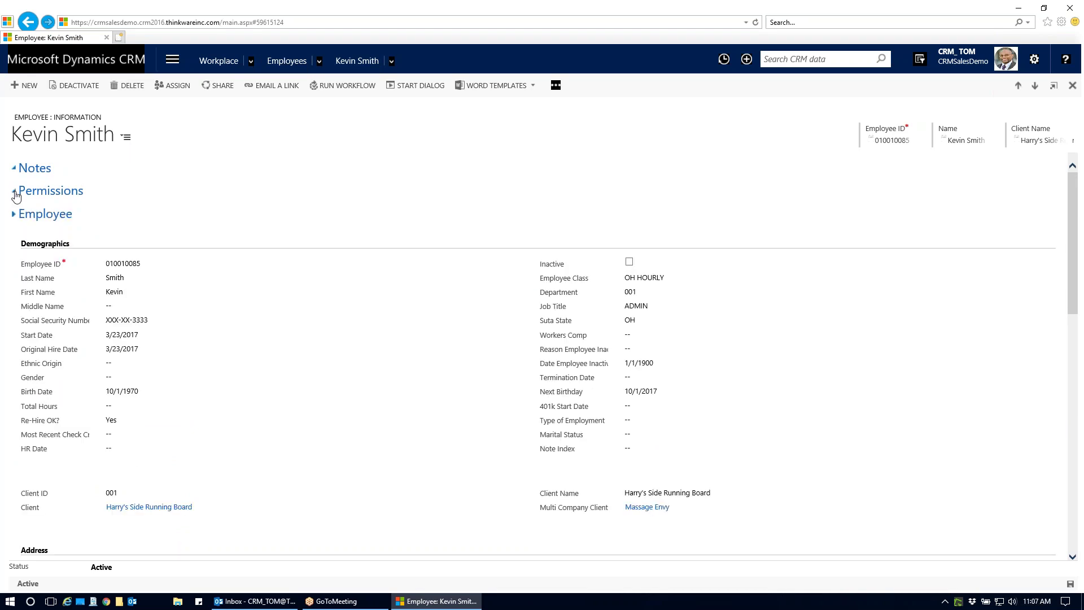
pyautogui.click(124, 137)
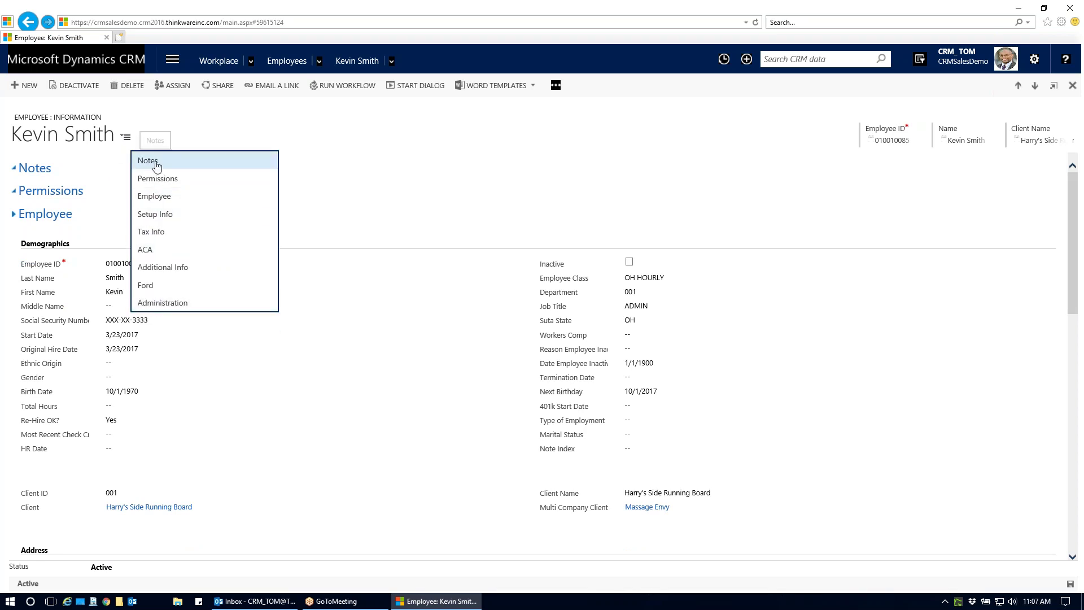
pyautogui.click(289, 167)
pyautogui.scroll(-3, 432, 477)
pyautogui.scroll(3, 432, 477)
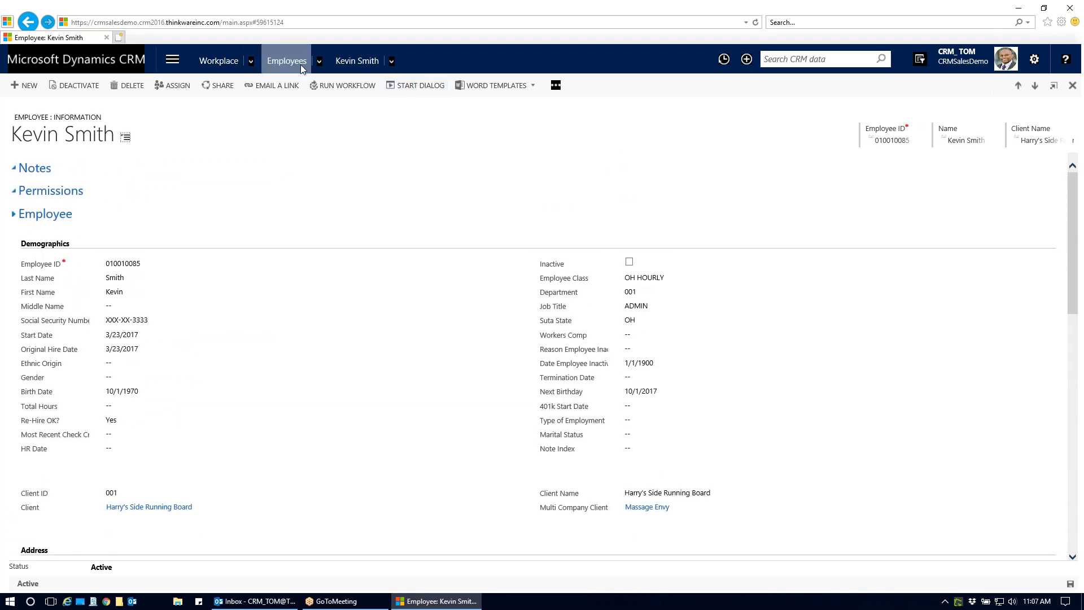
# - View the employee's related EE Check History and look over the other related record types
pyautogui.click(392, 61)
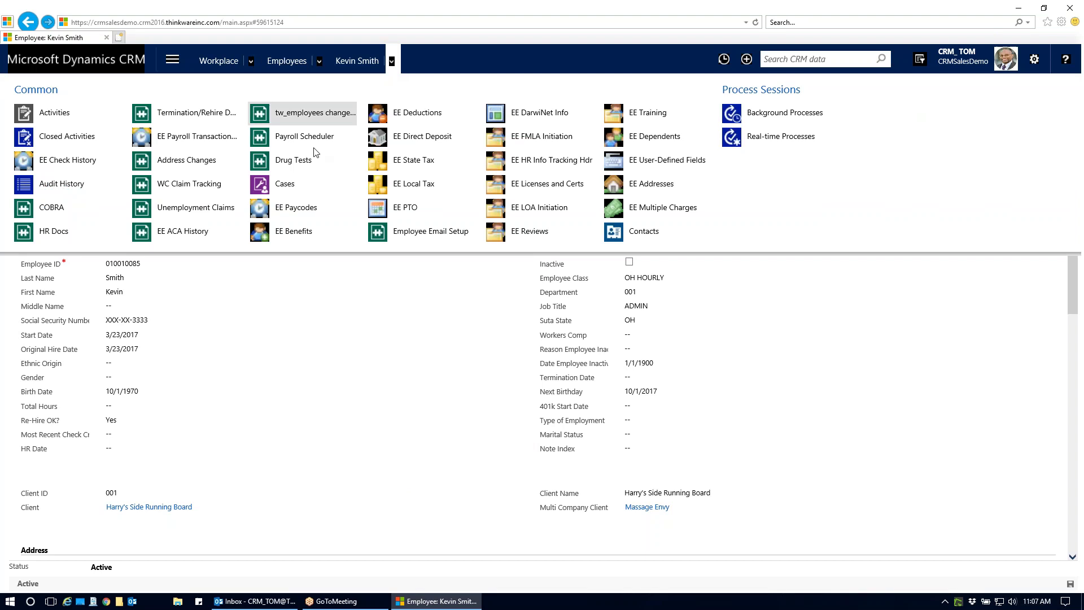
pyautogui.click(74, 164)
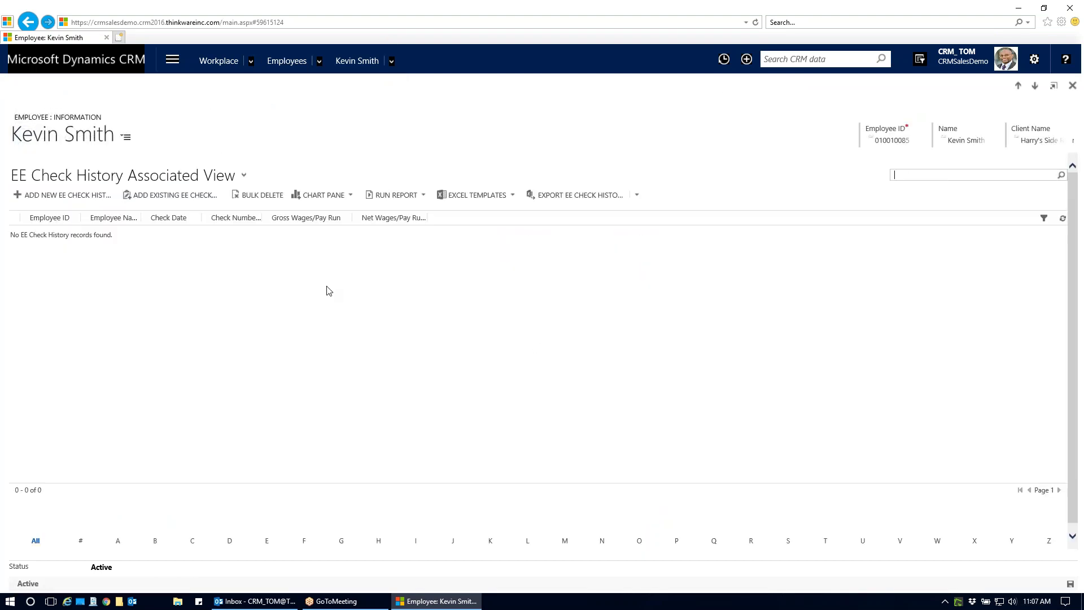
pyautogui.click(392, 64)
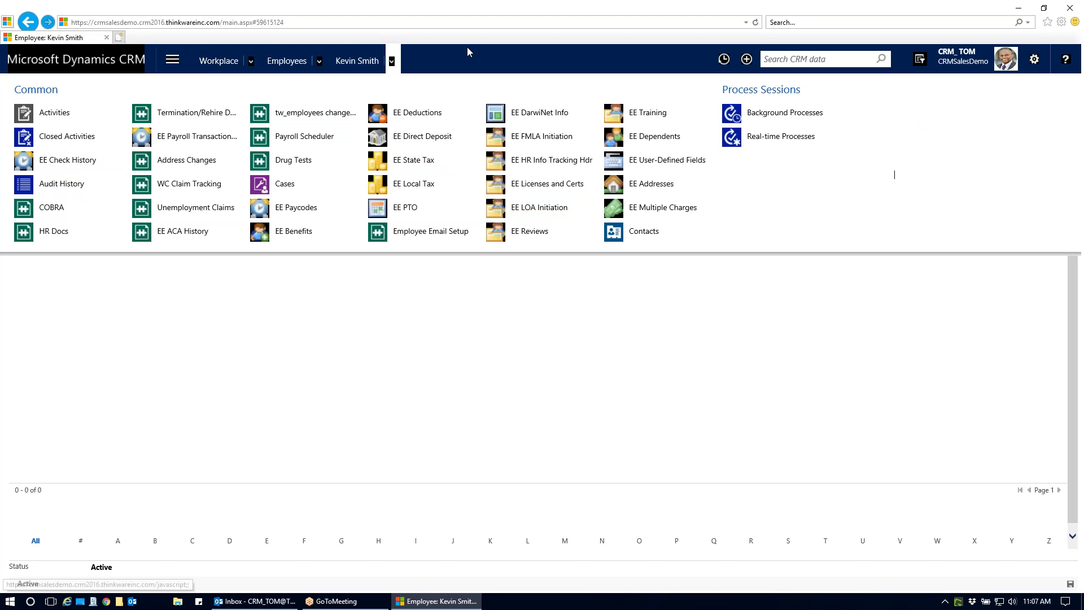
pyautogui.click(392, 61)
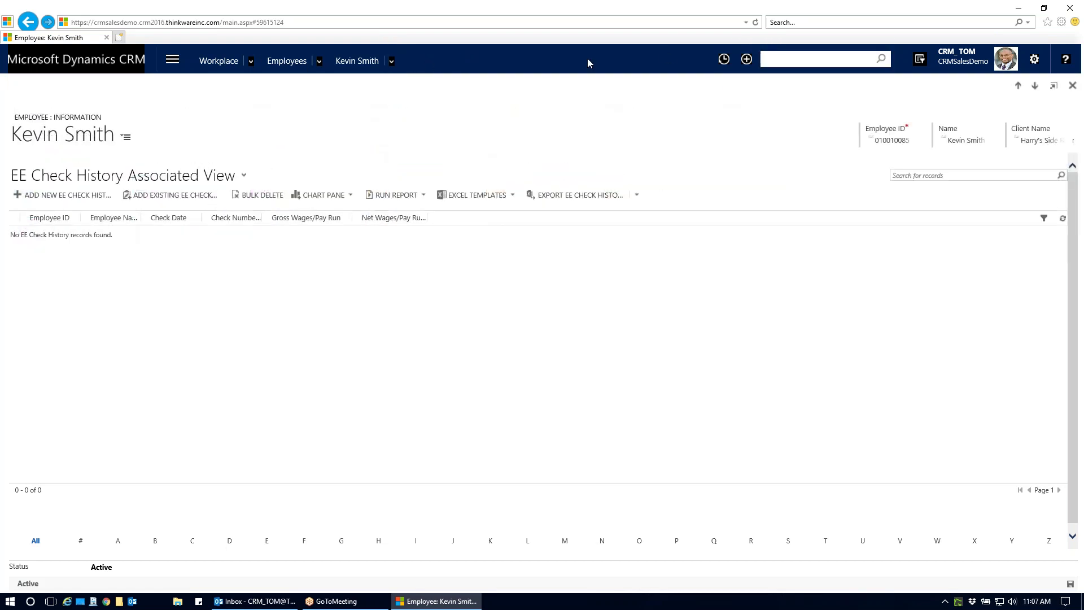
# - Search all CRM data for an employee by first name and open the matching employee record with ID OH0010001
pyautogui.write('james')
pyautogui.press('Return')
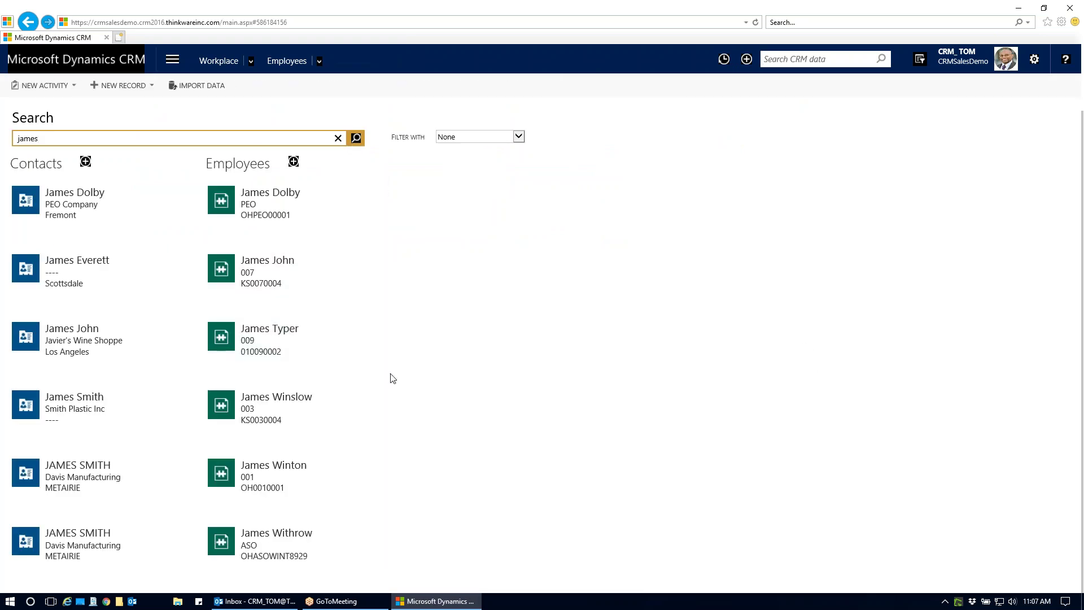
pyautogui.click(300, 468)
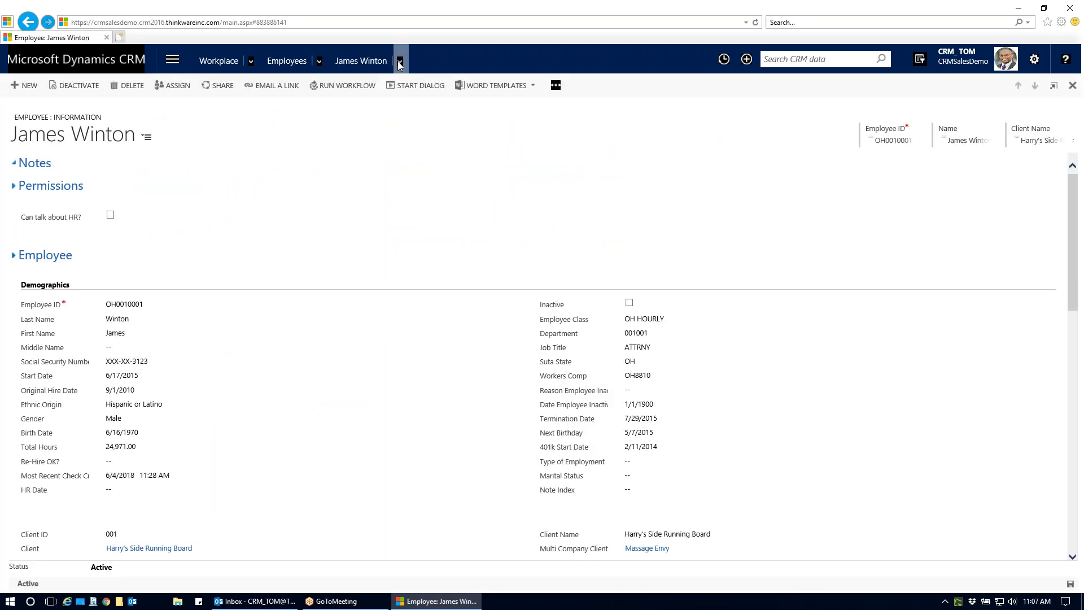
# - View this employee's EE Check History and sort it by check date with the newest checks first
pyautogui.click(399, 61)
pyautogui.click(82, 163)
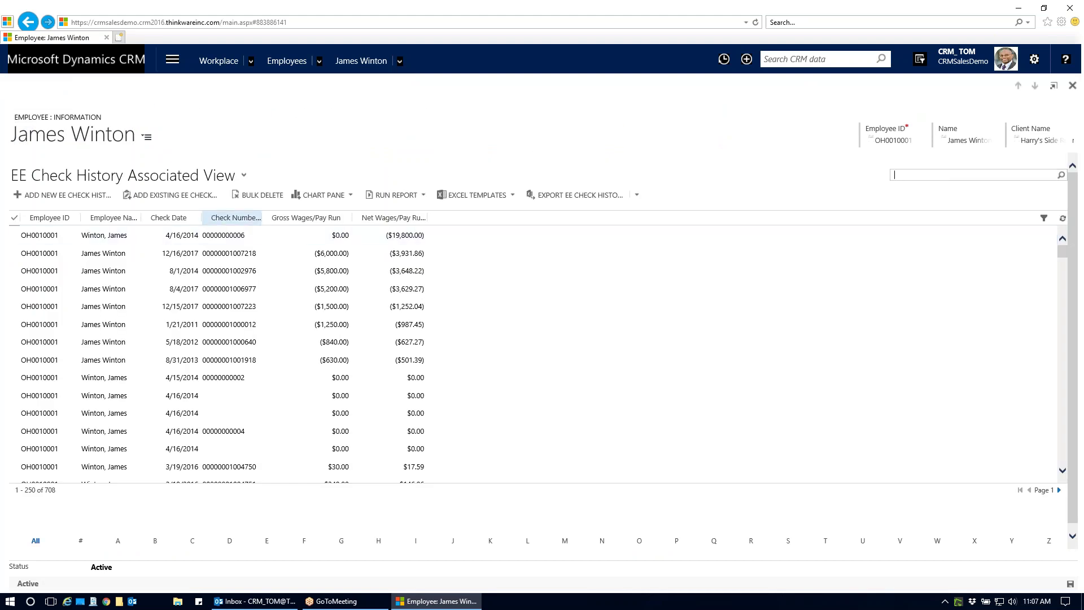
pyautogui.click(178, 220)
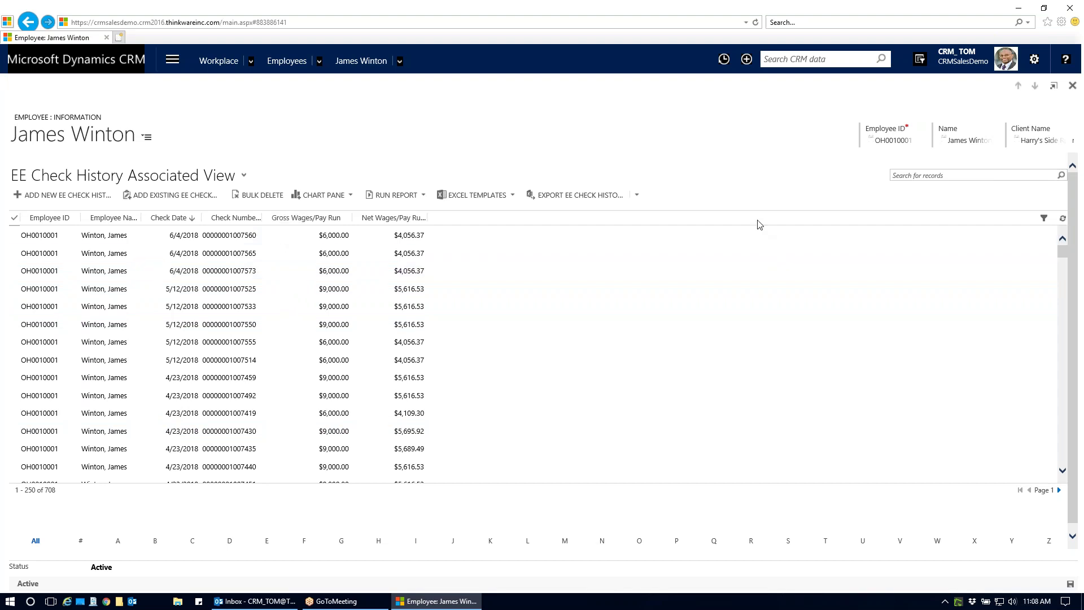
# - Return to the home page dashboard and look through the available system and personal dashboards
pyautogui.click(782, 61)
pyautogui.click(85, 62)
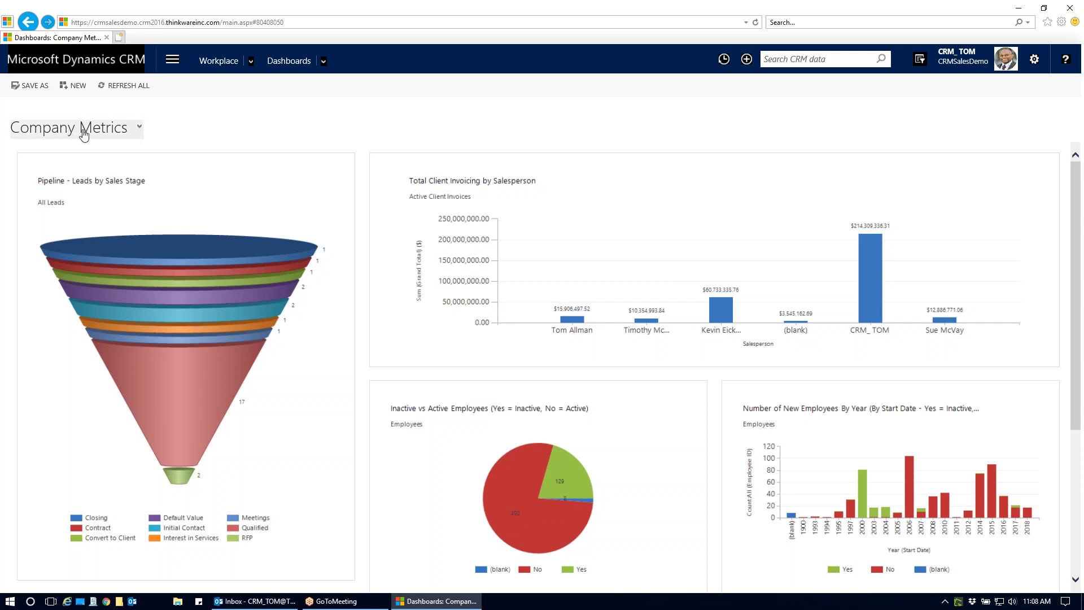
pyautogui.click(138, 129)
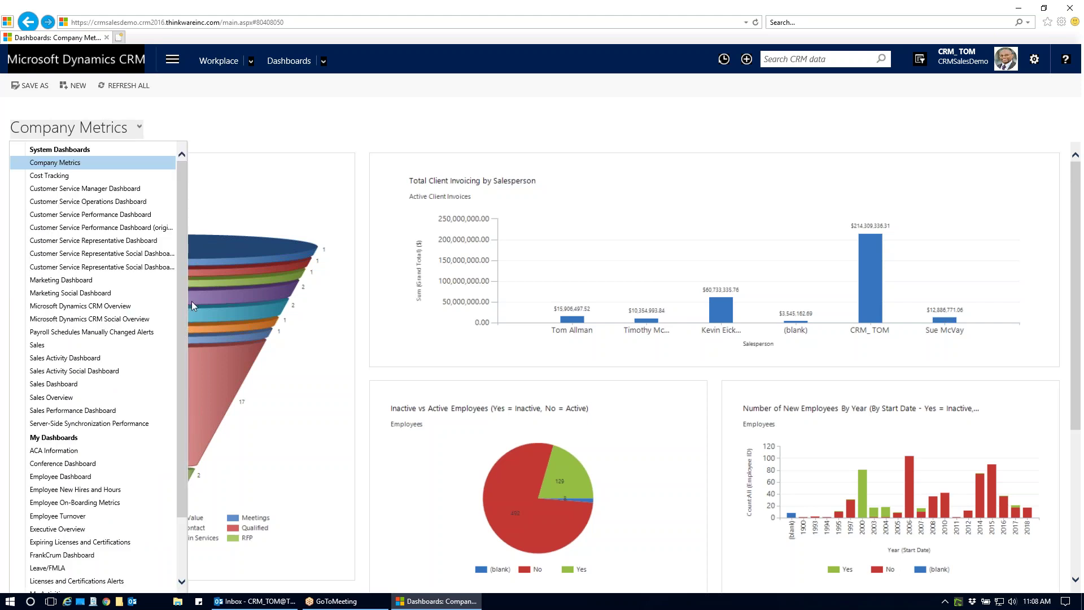
pyautogui.moveTo(182, 295); pyautogui.dragTo(181, 379)
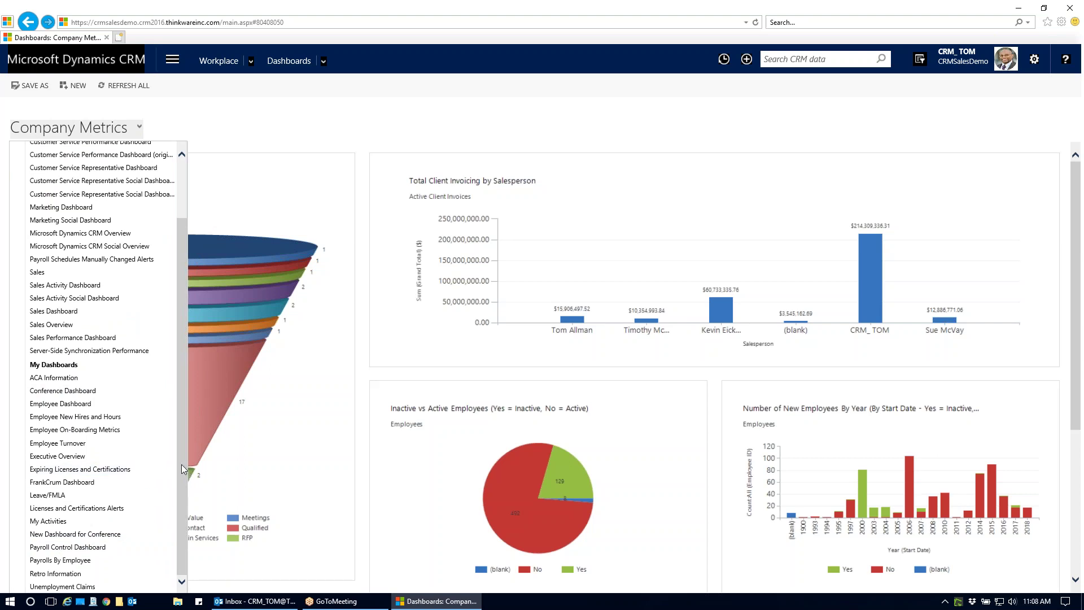
pyautogui.scroll(3, 181, 464)
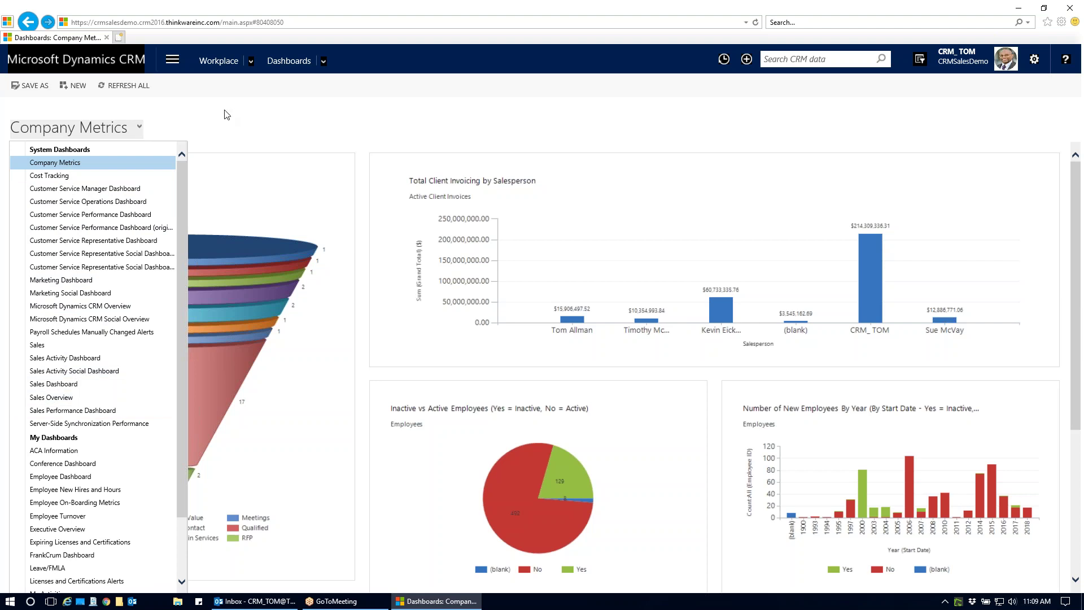
pyautogui.click(178, 126)
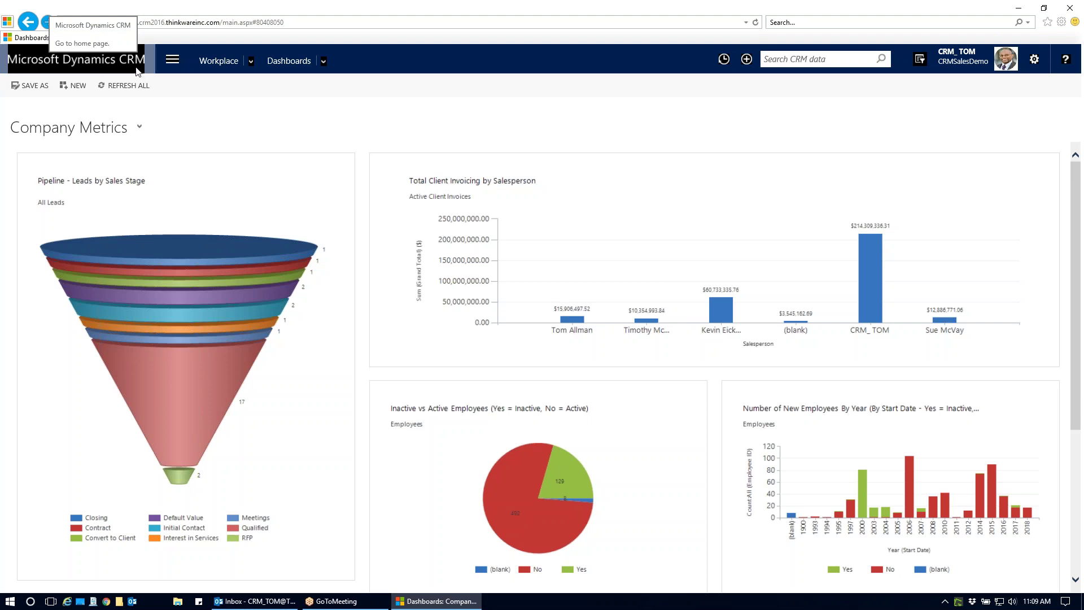
# - Open the personal options and set the default home page pane to Sales
pyautogui.click(1036, 59)
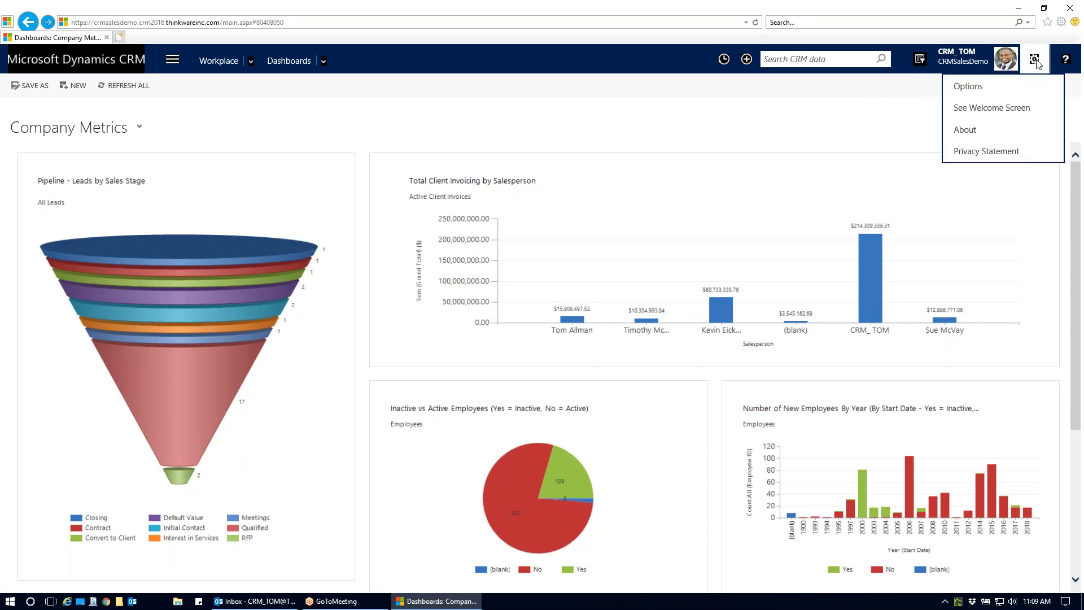
pyautogui.click(984, 89)
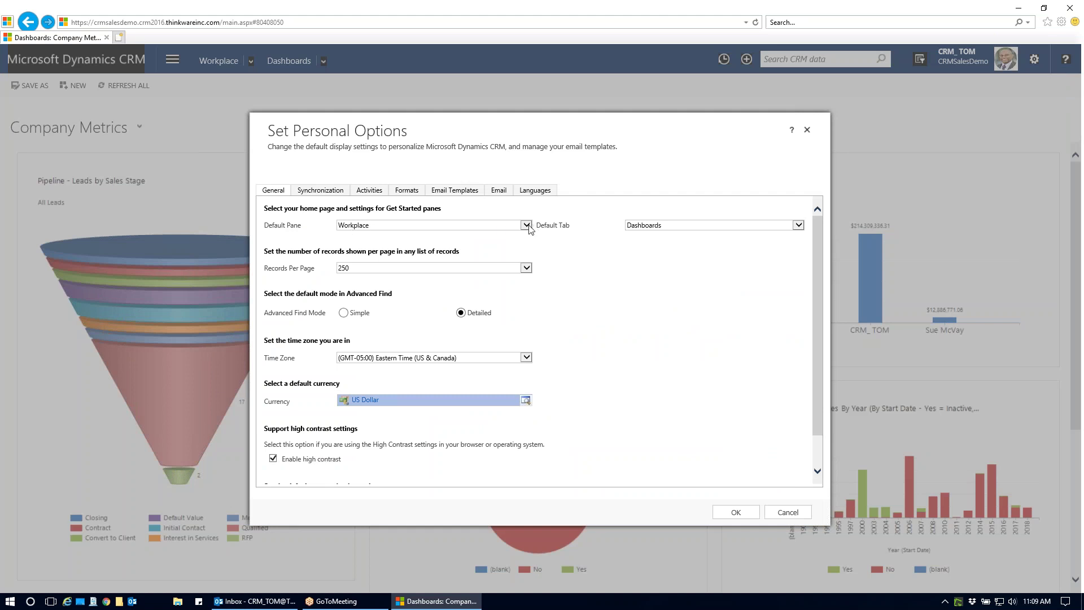
pyautogui.click(799, 226)
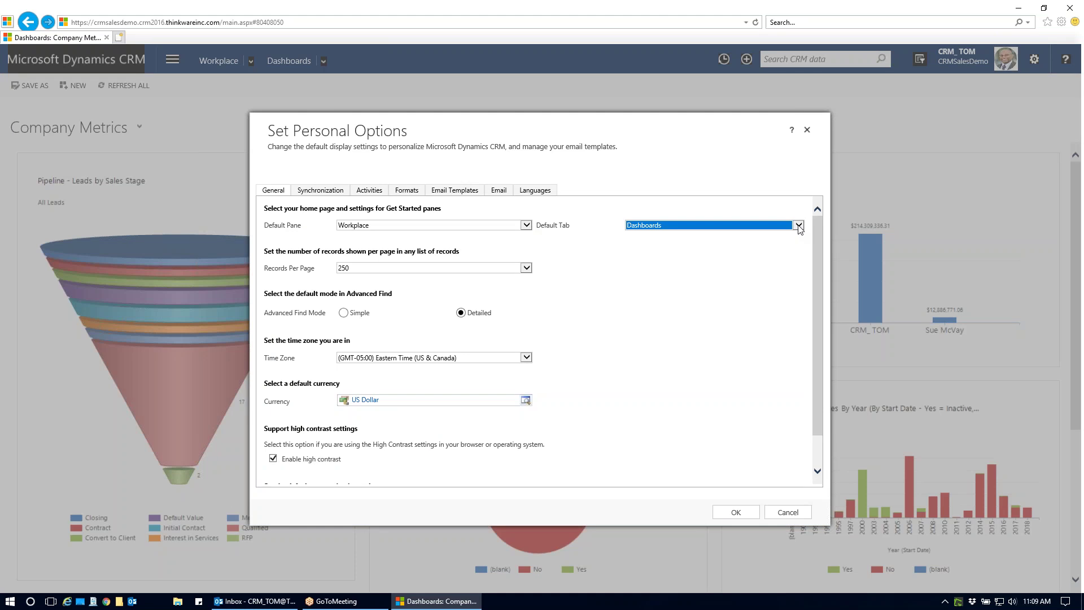
pyautogui.click(752, 177)
pyautogui.click(527, 225)
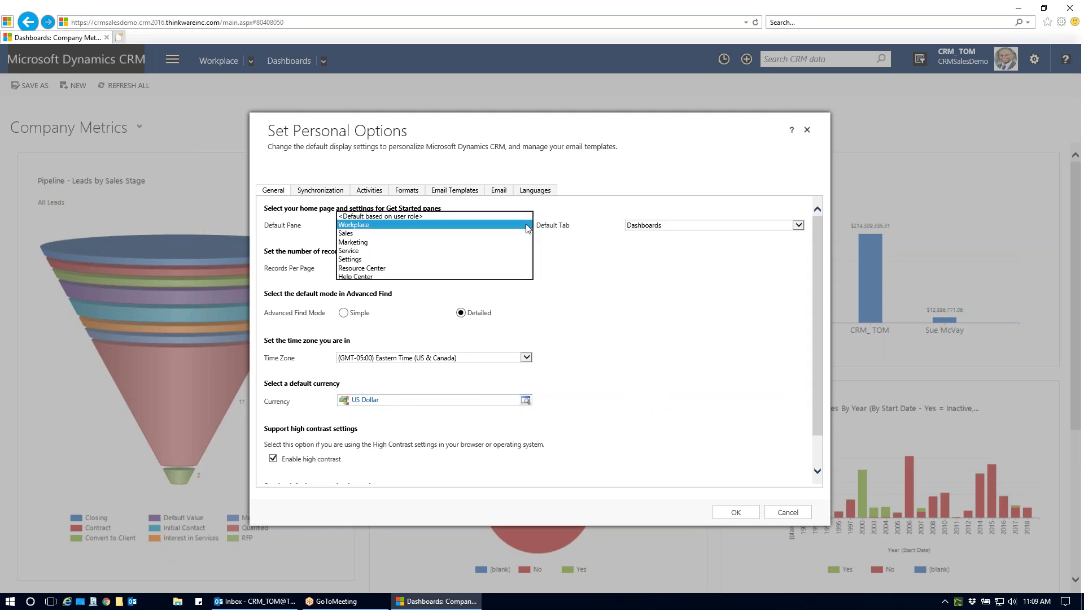
pyautogui.click(344, 234)
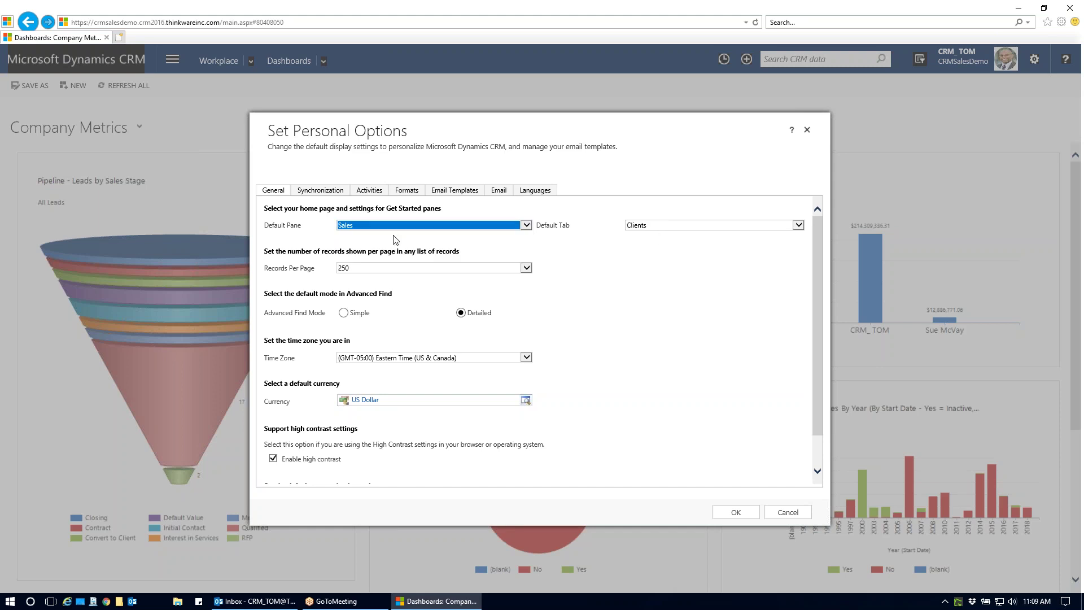
# - Look through the default tab choices for the Sales pane, save the personal options and go to the home page
pyautogui.click(665, 228)
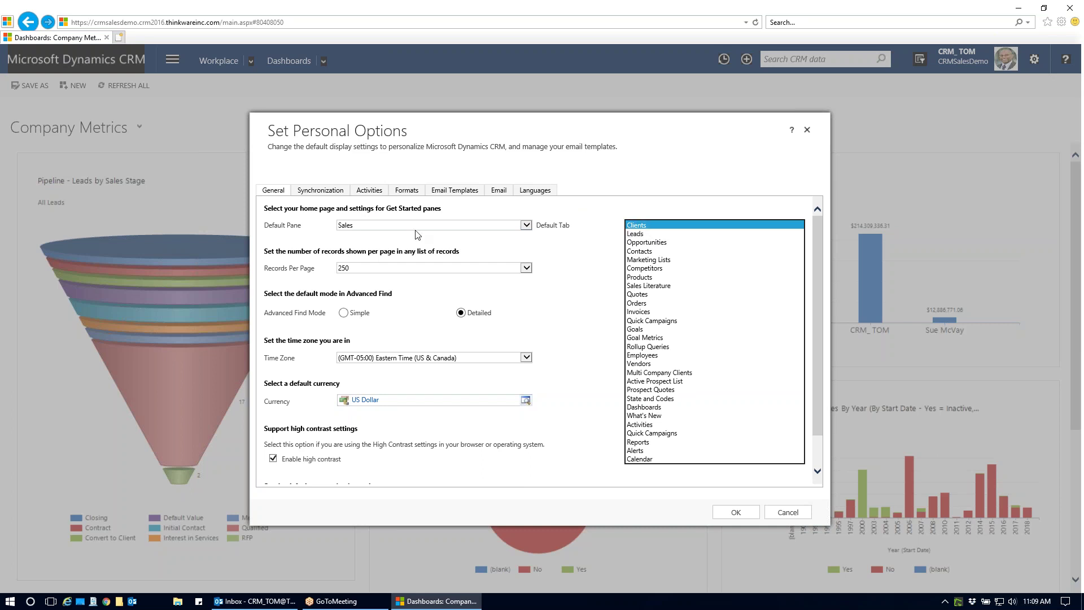
pyautogui.click(652, 225)
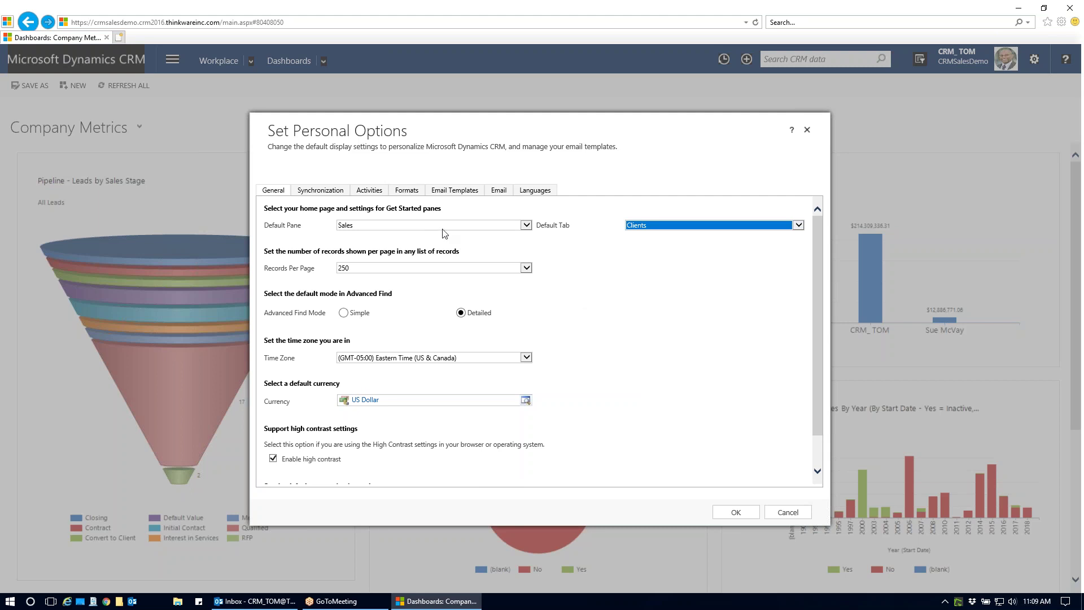
pyautogui.click(733, 515)
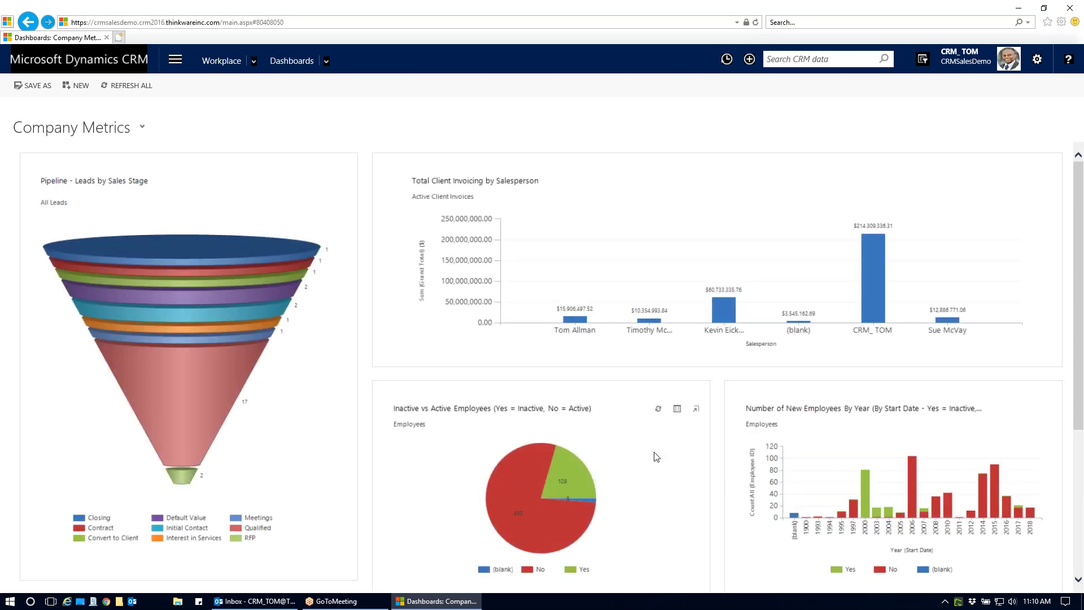
pyautogui.click(93, 60)
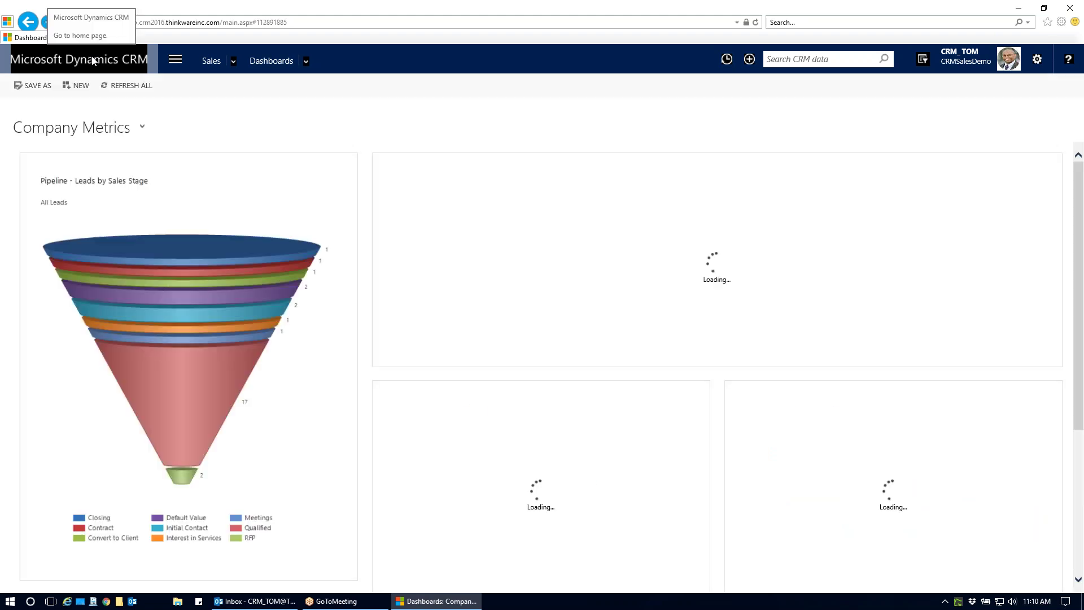
# - Set the default tab to Clients in the personal options and save the change
pyautogui.click(1036, 59)
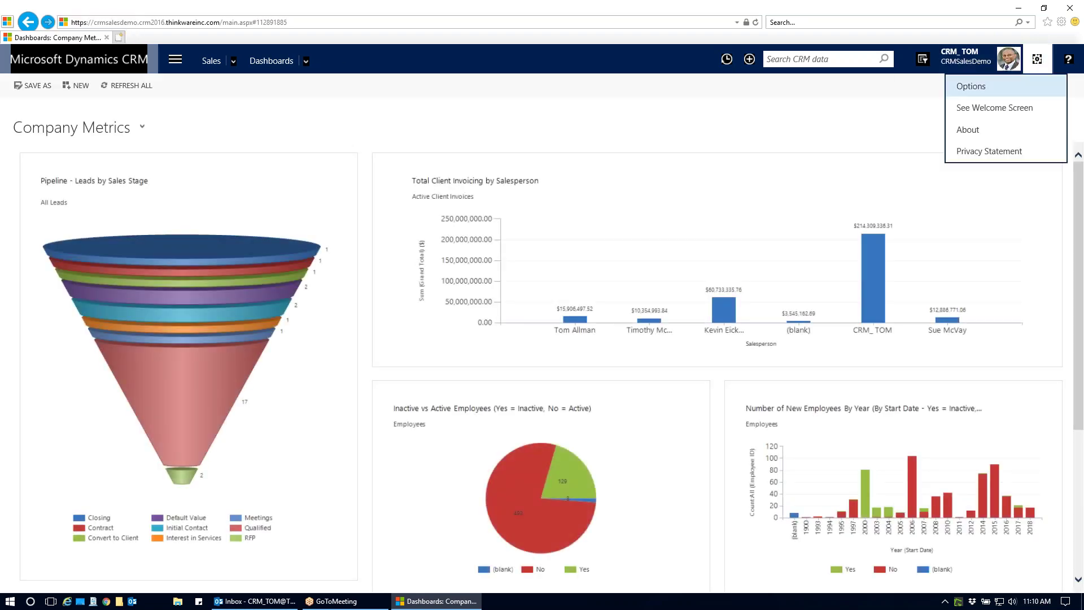
pyautogui.click(1016, 87)
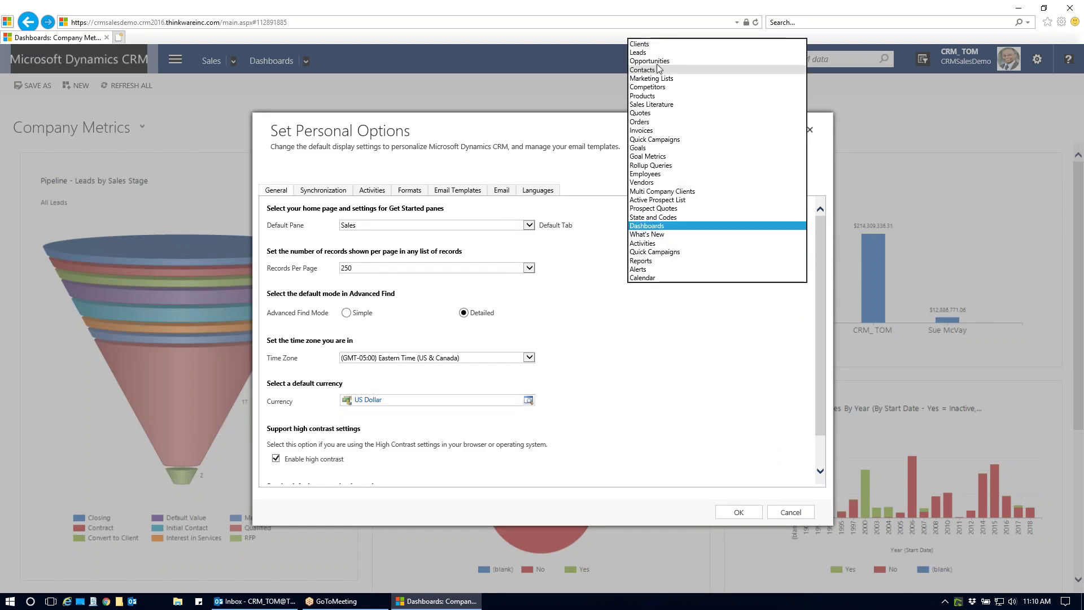
pyautogui.click(649, 49)
pyautogui.click(729, 512)
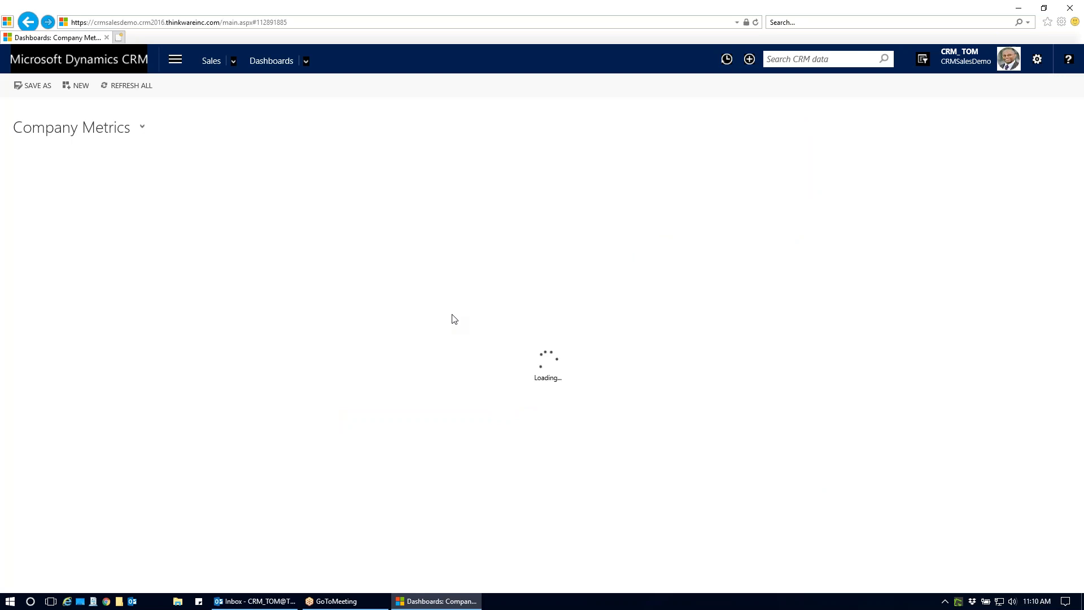
# - Go to the home page and switch the client list to the "Active Accounts - In Ohio" view
pyautogui.click(125, 62)
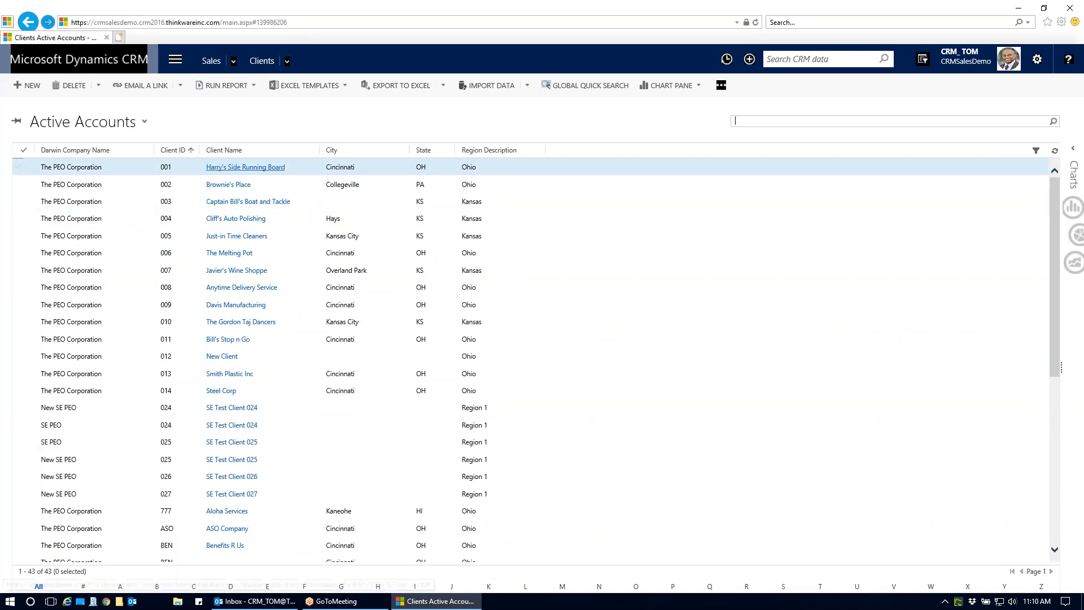
pyautogui.click(144, 127)
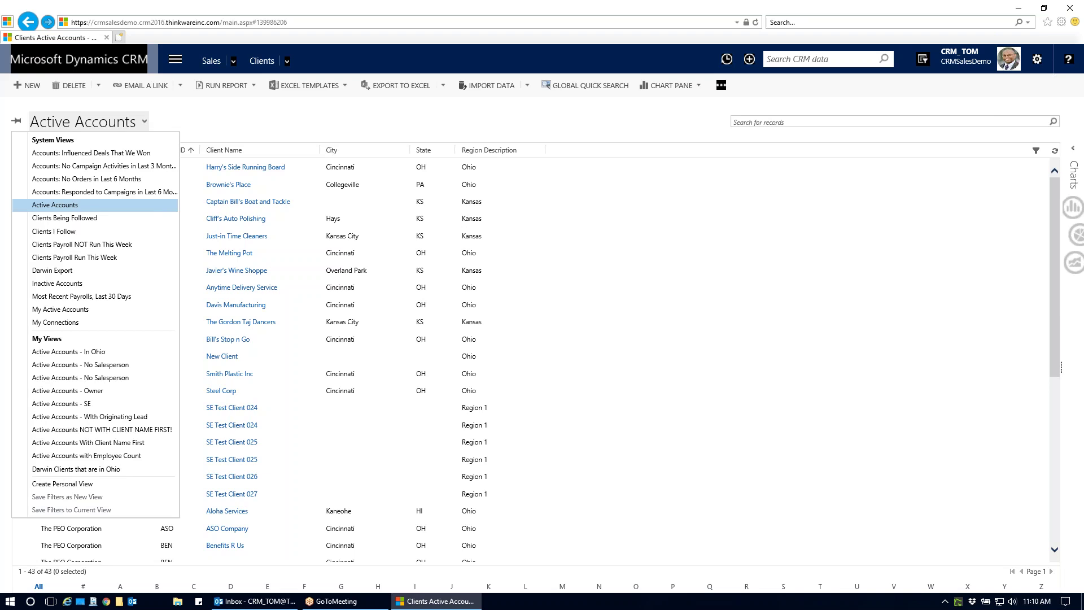
pyautogui.click(109, 353)
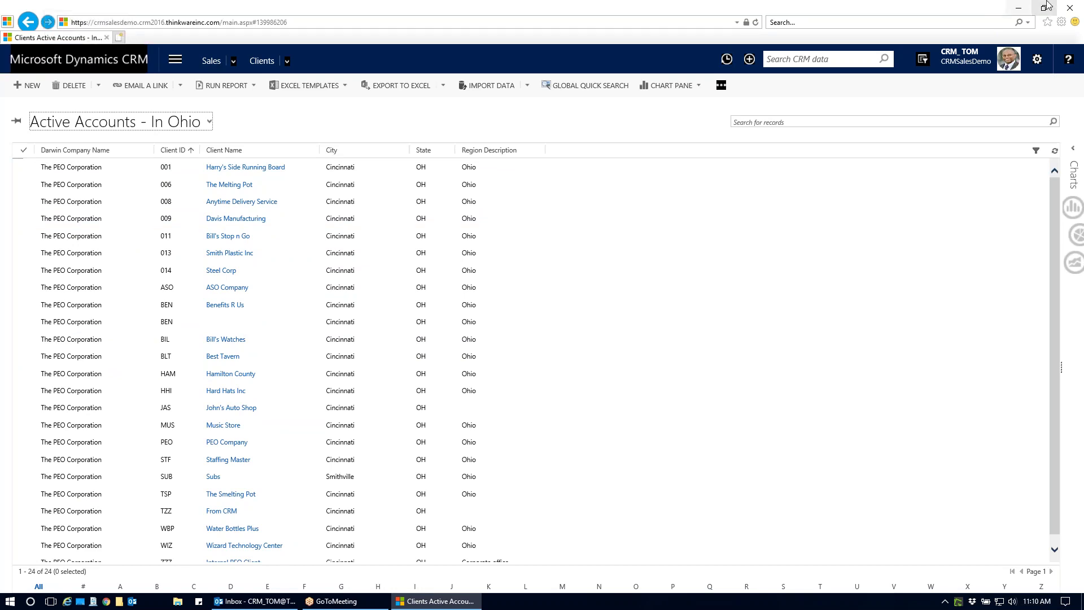
# - Close the browser, relaunch Dynamics CRM to its default home page and display the available work areas
pyautogui.click(1066, 8)
pyautogui.doubleClick(578, 310)
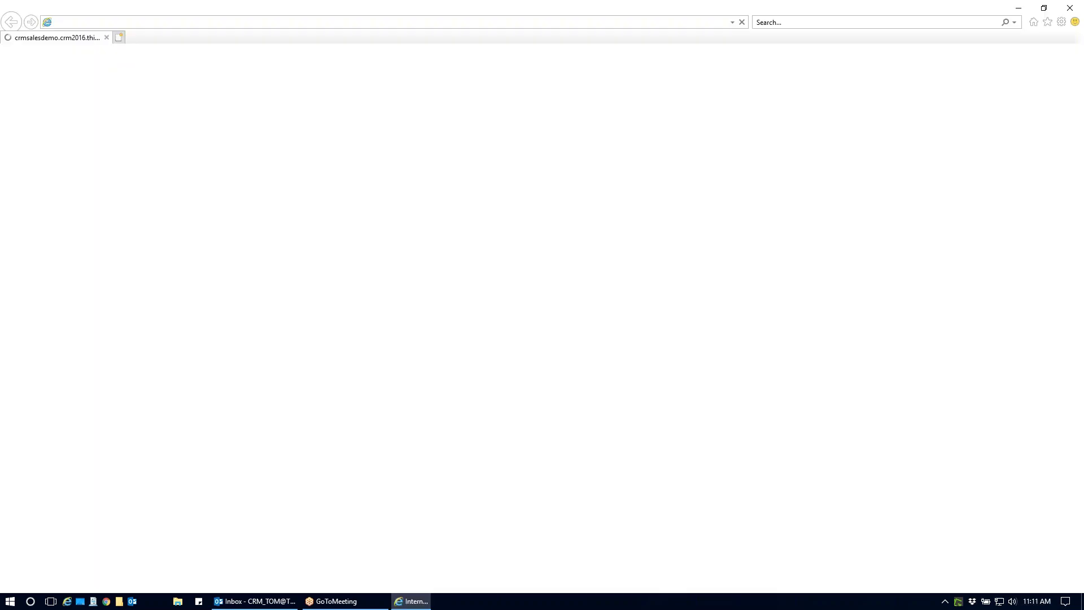
pyautogui.click(583, 343)
pyautogui.click(753, 127)
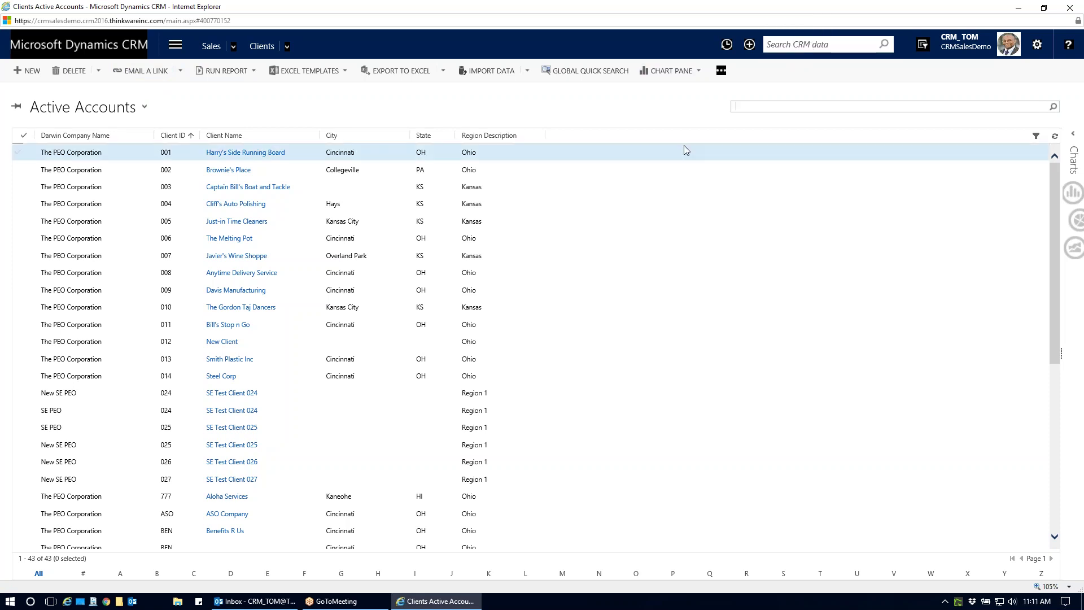
pyautogui.click(180, 50)
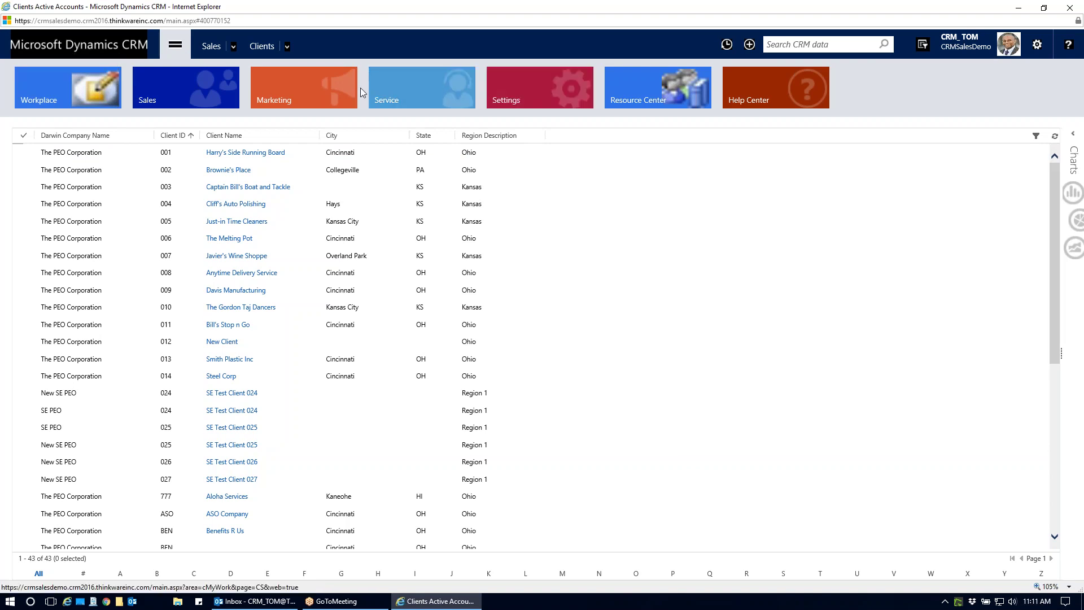
# - Look through the Workplace, Sales, Marketing and Service work areas and open the Clients list from the Sales area
pyautogui.click(82, 87)
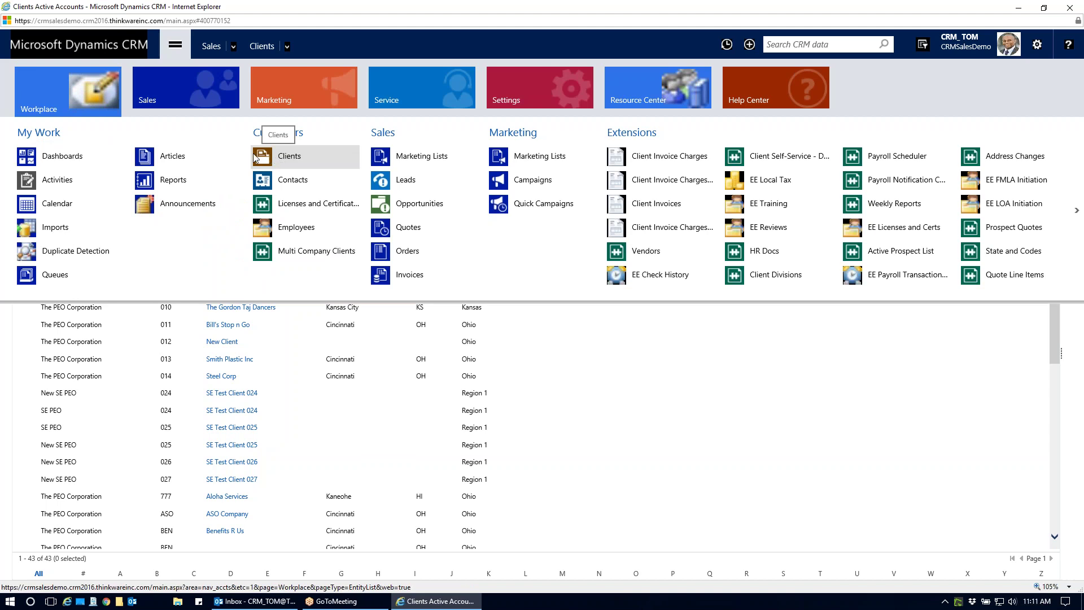
pyautogui.click(189, 95)
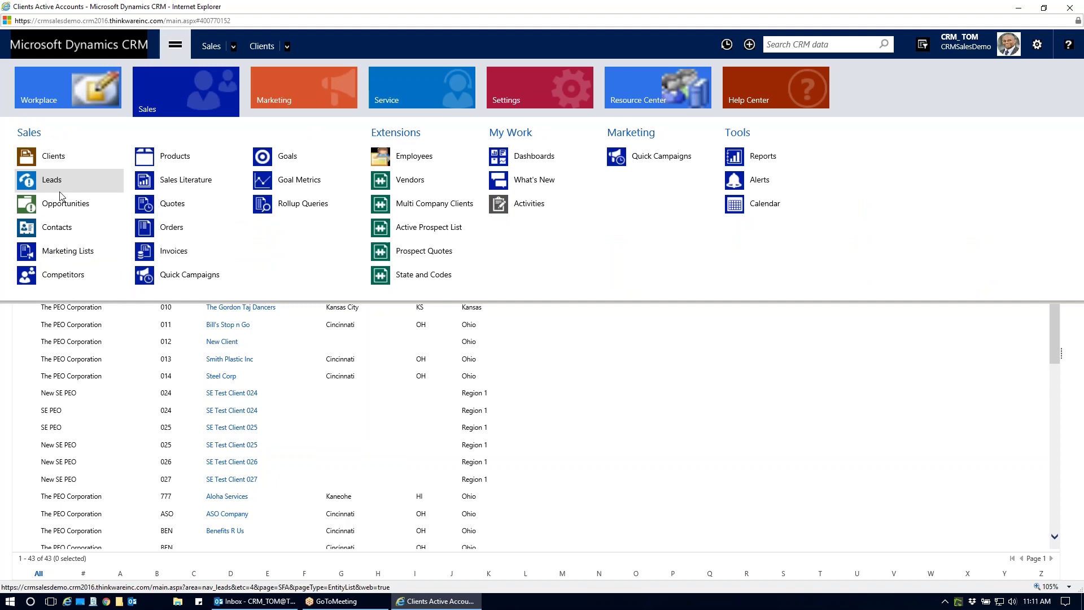
pyautogui.click(312, 102)
pyautogui.click(411, 103)
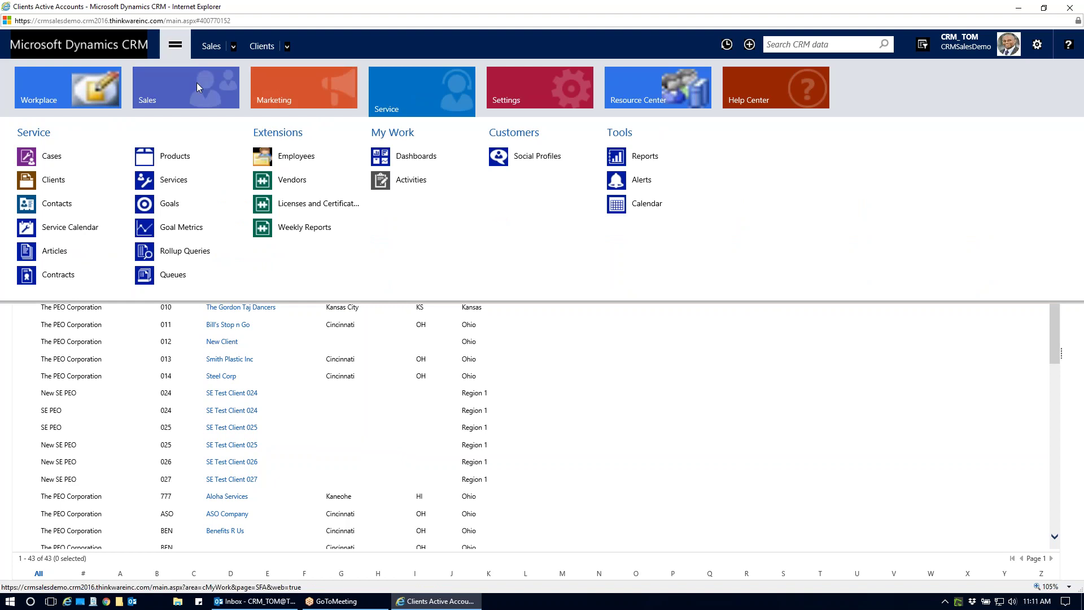
pyautogui.click(147, 89)
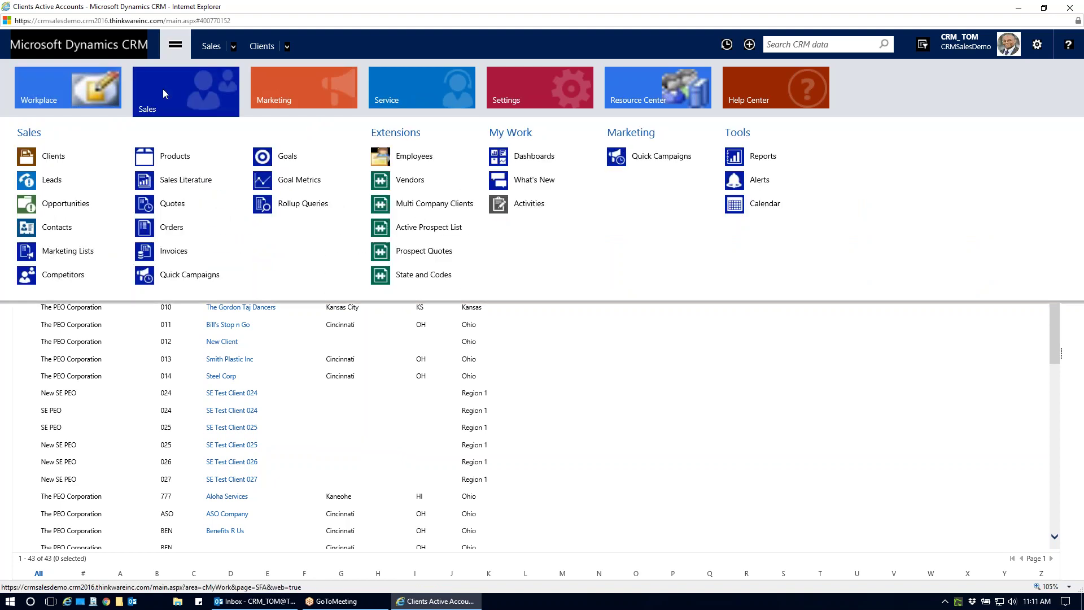
pyautogui.click(54, 155)
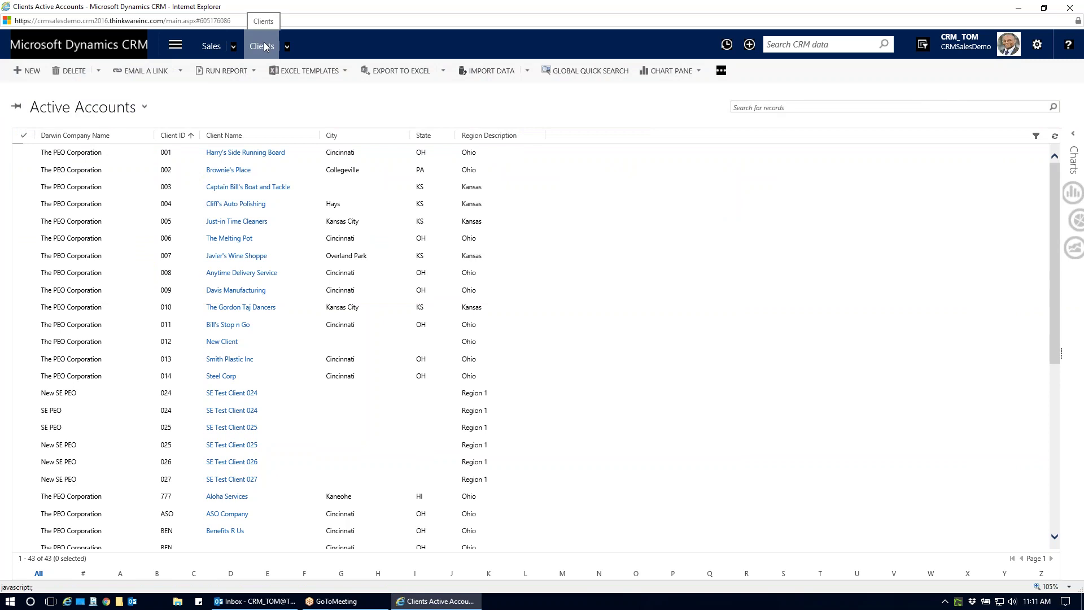
# - Review the recently viewed clients, open the Harry's Side Running Board record from the Active Accounts list and close its window
pyautogui.click(287, 46)
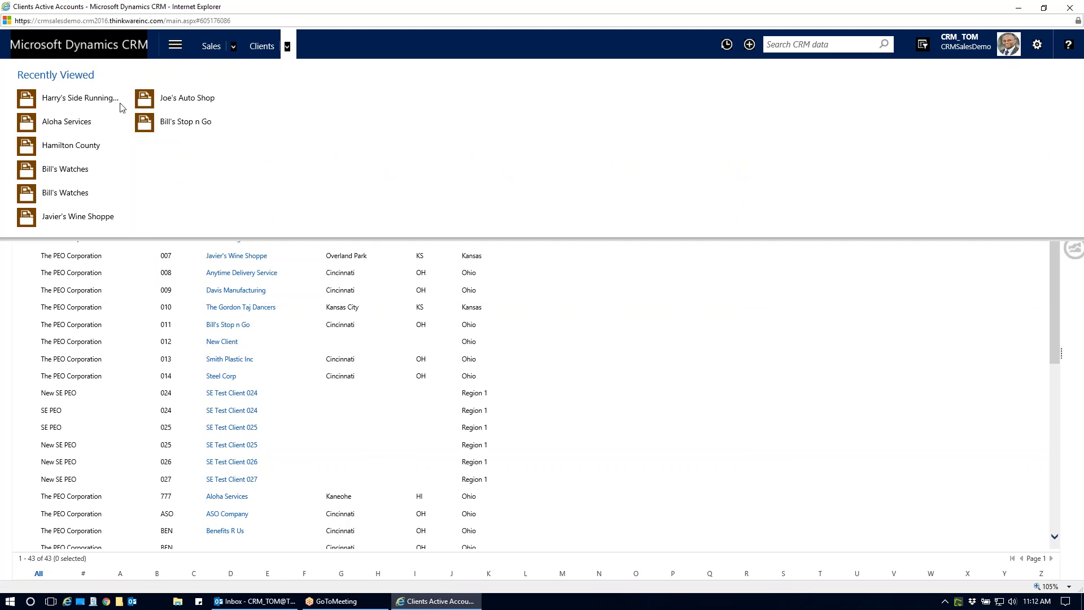
pyautogui.click(684, 300)
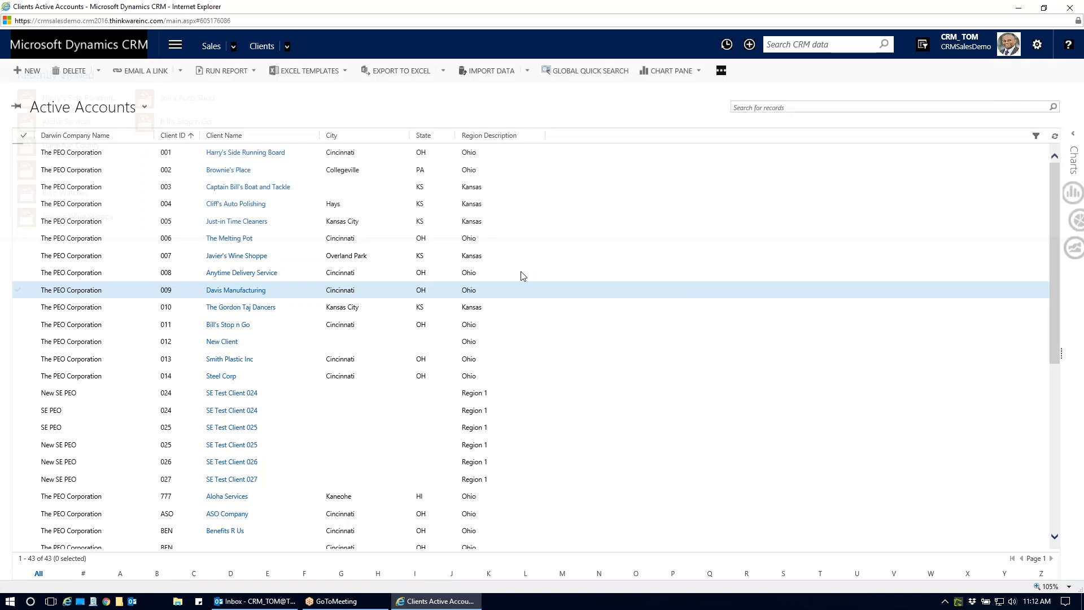
pyautogui.click(305, 155)
pyautogui.doubleClick(305, 156)
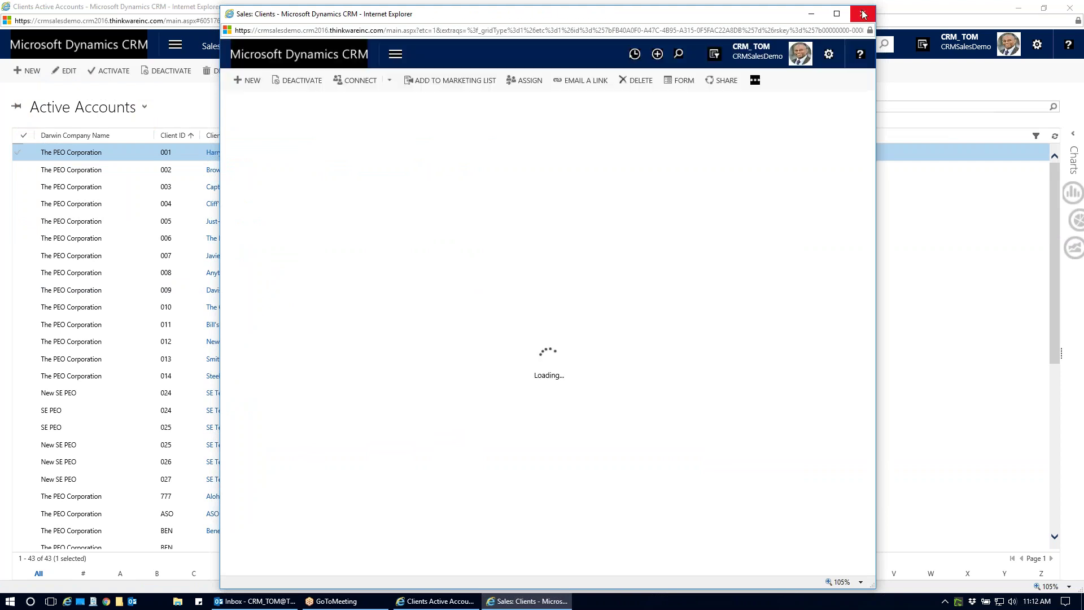
pyautogui.click(862, 14)
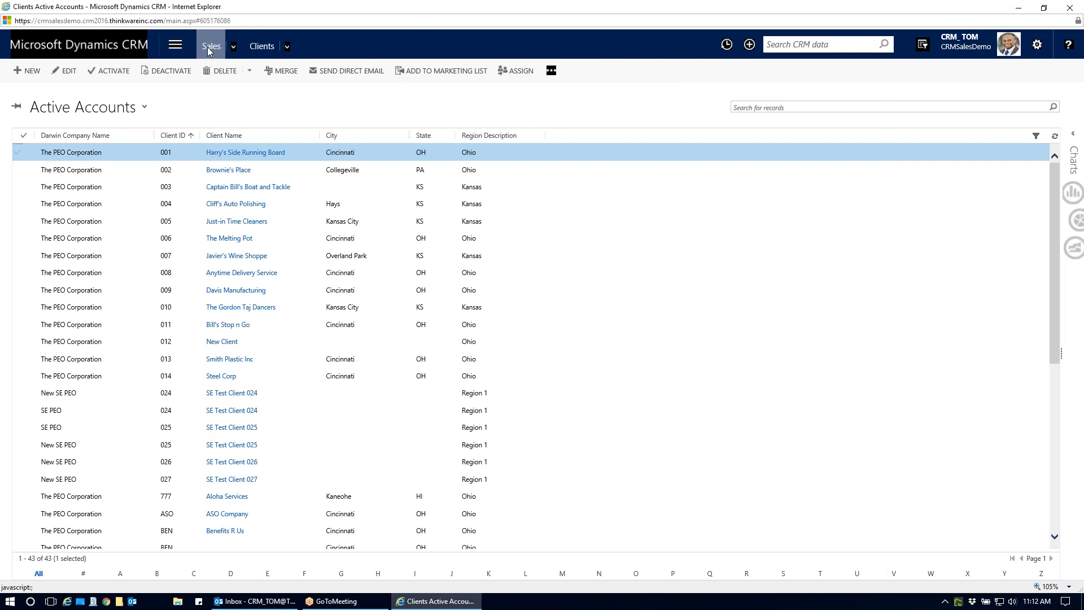
# - Open the Harry's Side Running Board client from the recent records and display its related service cases
pyautogui.click(726, 45)
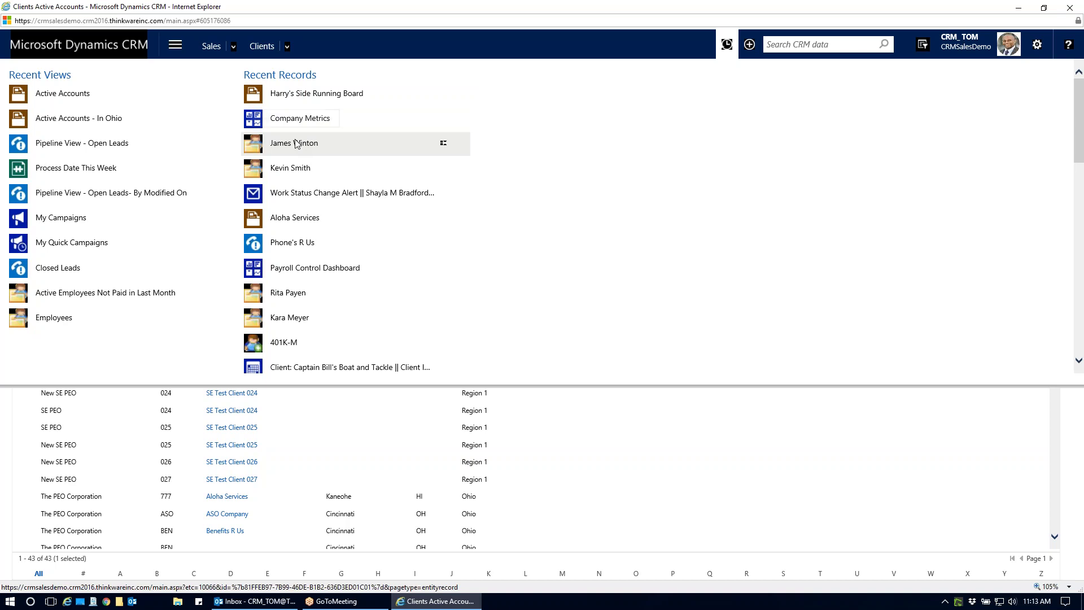
pyautogui.click(334, 96)
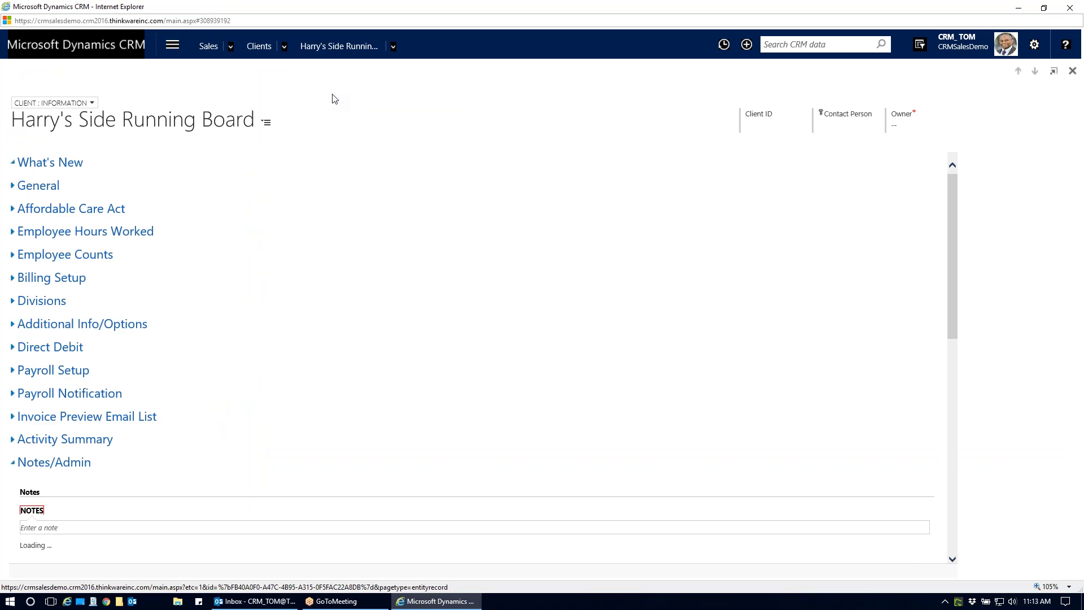
pyautogui.click(394, 50)
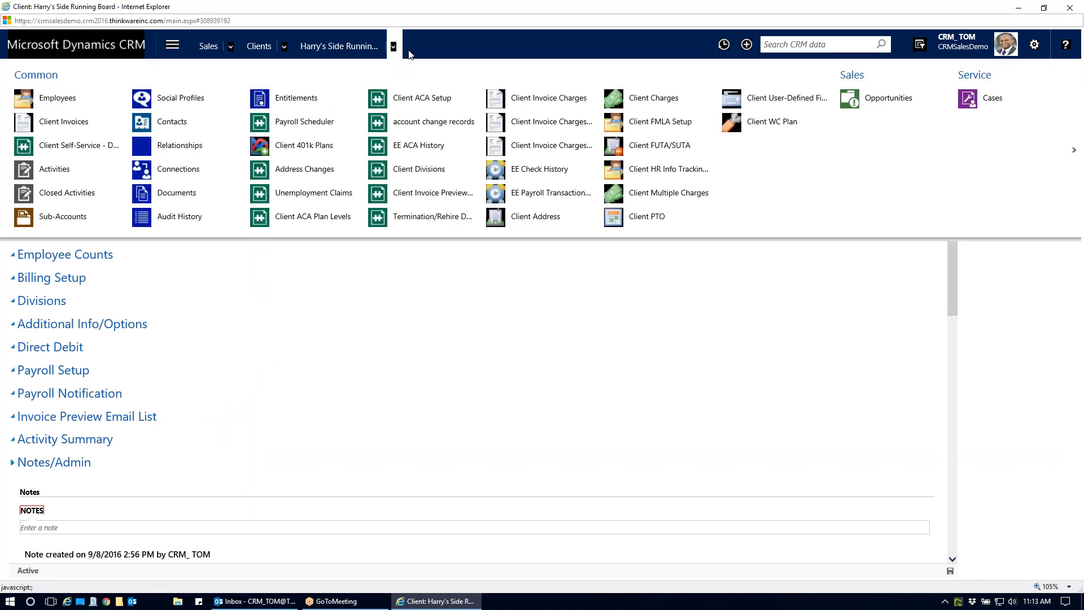
pyautogui.click(989, 102)
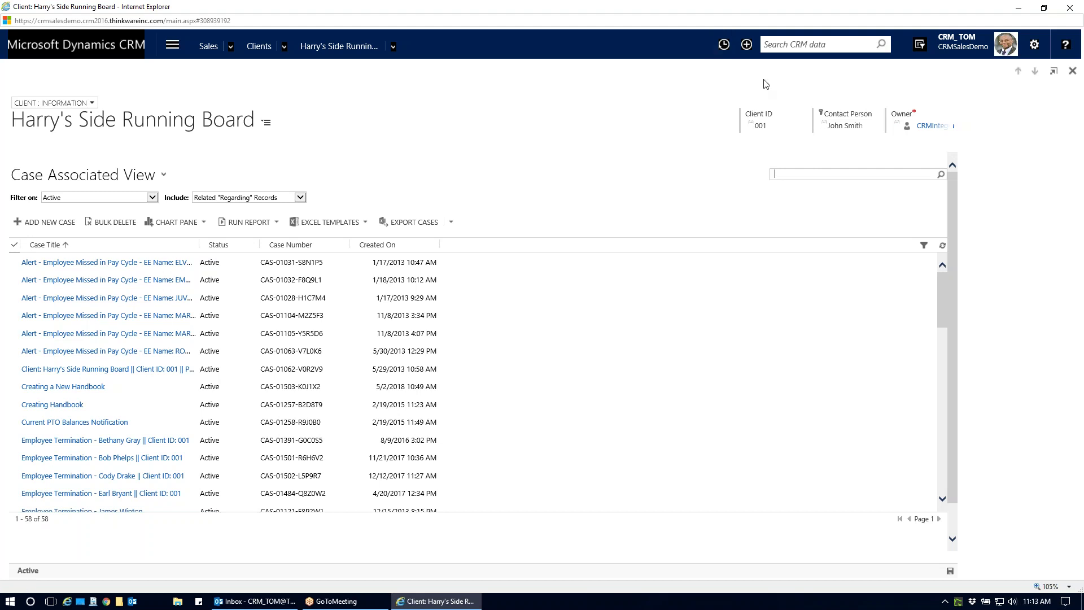
pyautogui.click(793, 44)
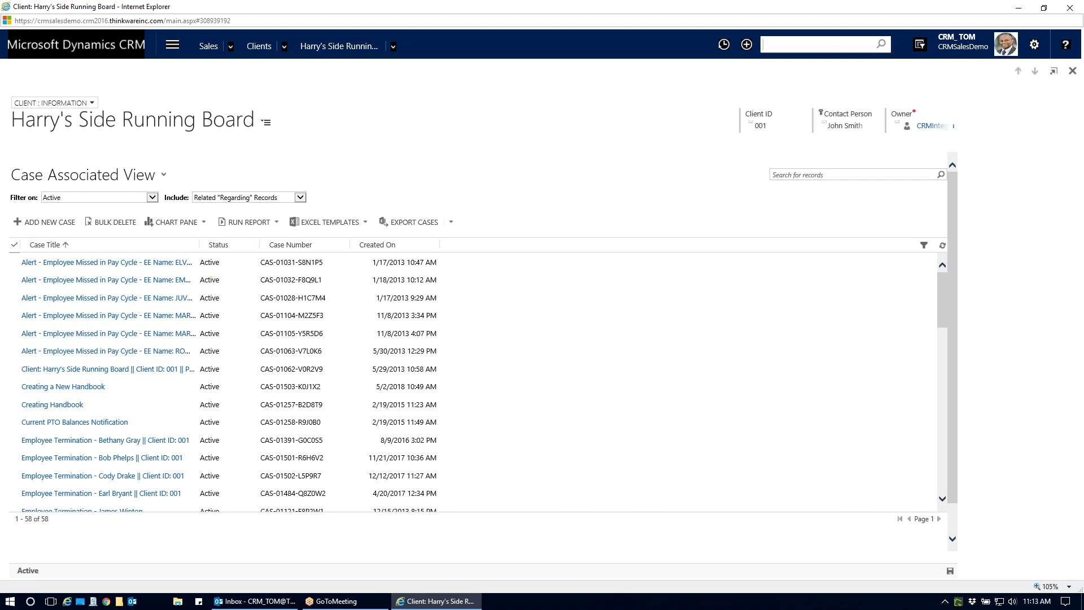
pyautogui.click(170, 49)
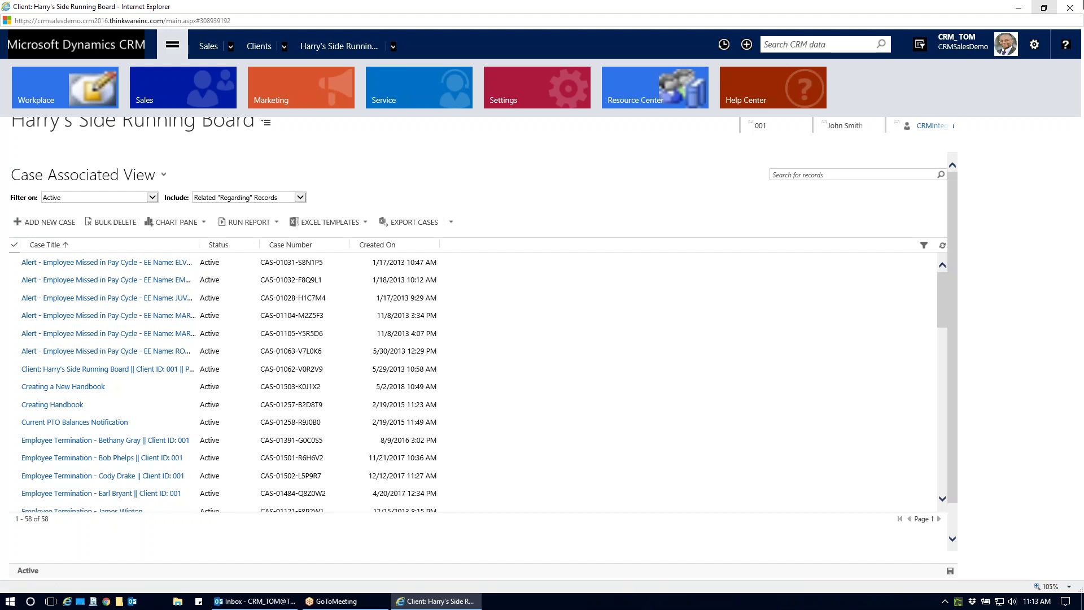
pyautogui.click(1073, 543)
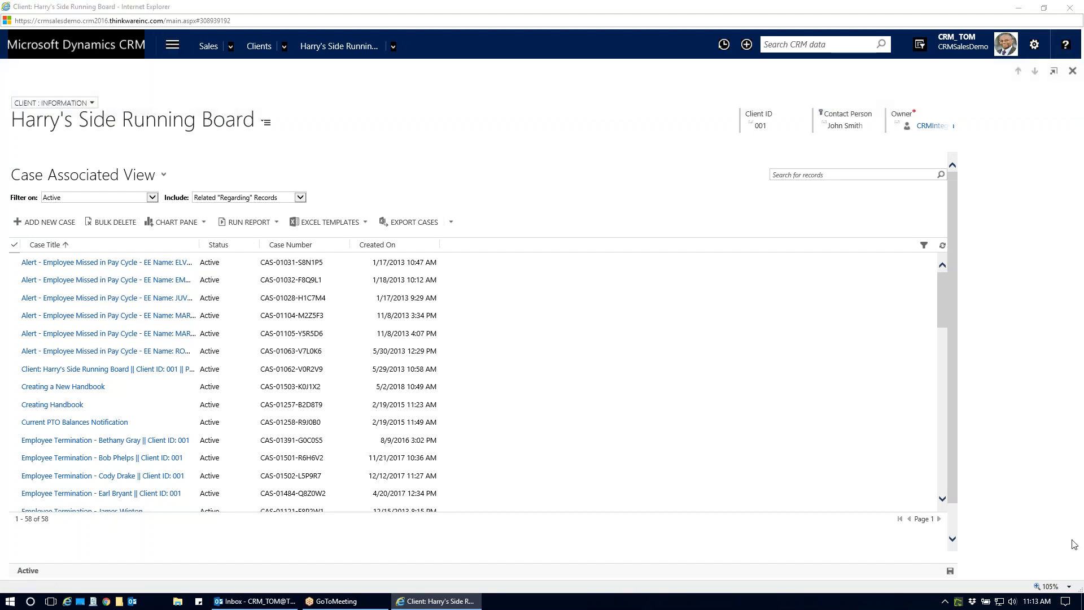